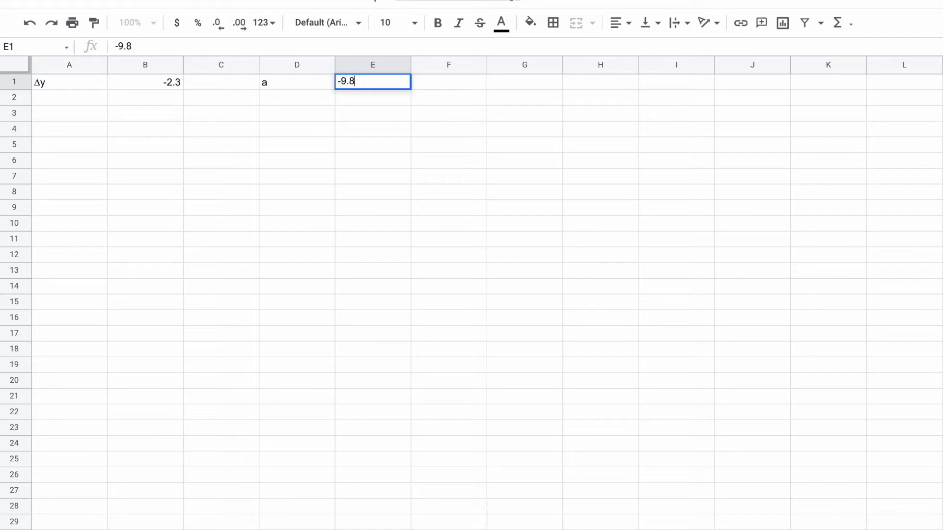
- Enter the label v in cell G1 and its value 11.59 in cell H1
key("Tab")
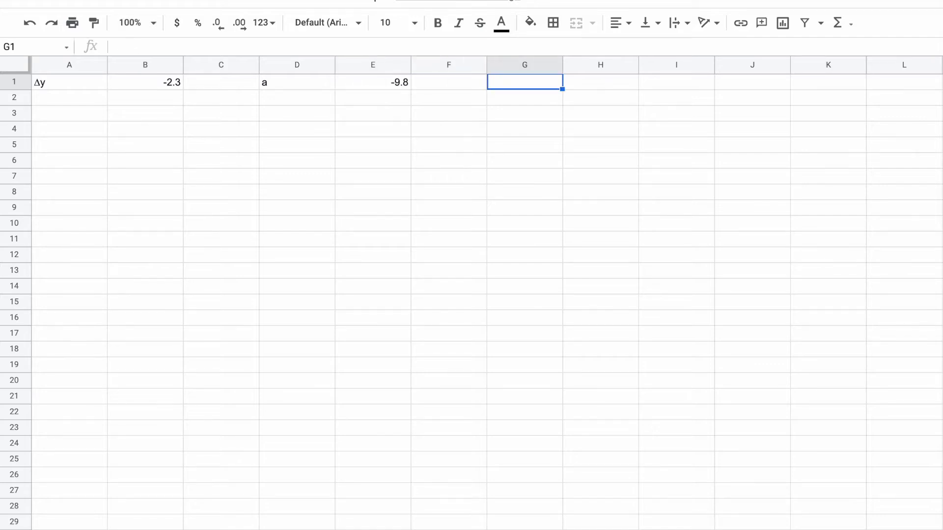
type("v")
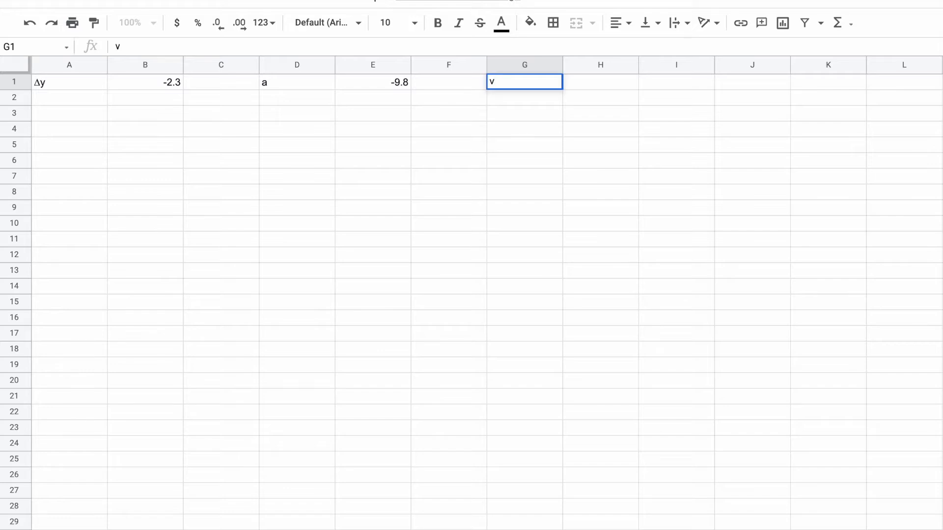
key("Tab")
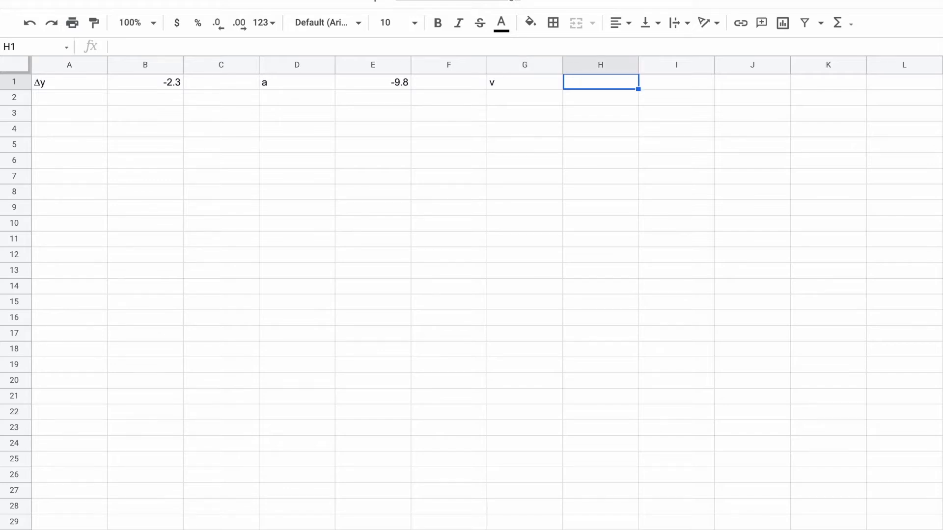
type("11.")
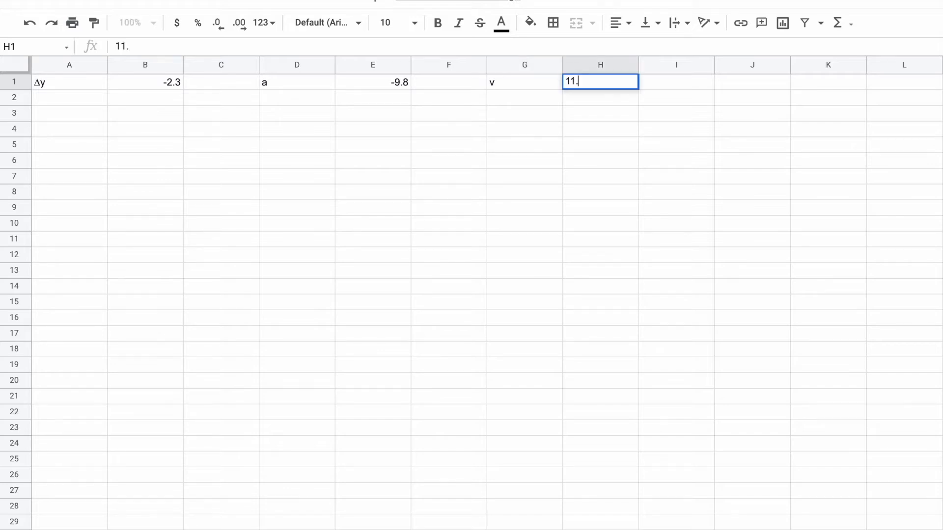
type("59")
key("Tab")
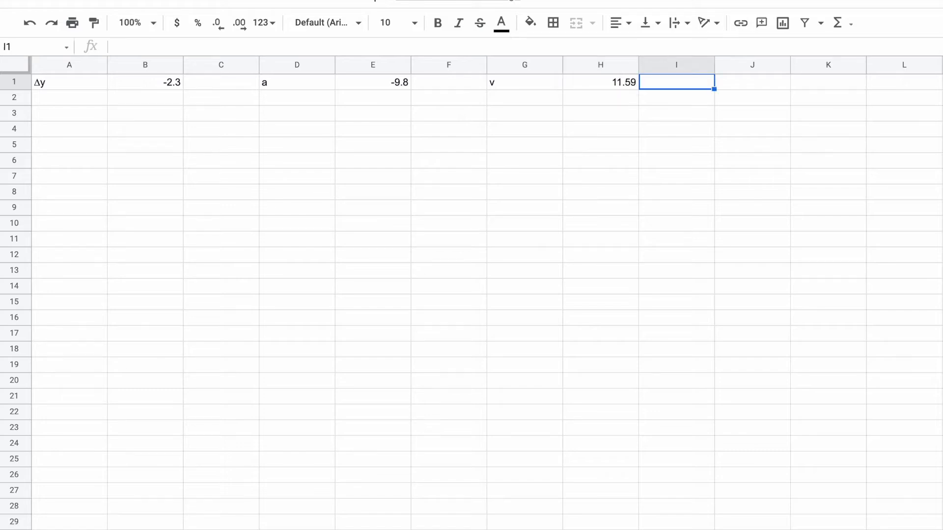
- Add units to the row 1 labels so they read Δy (m), a (m/s/s) and v (m/s)
double_click(60, 81)
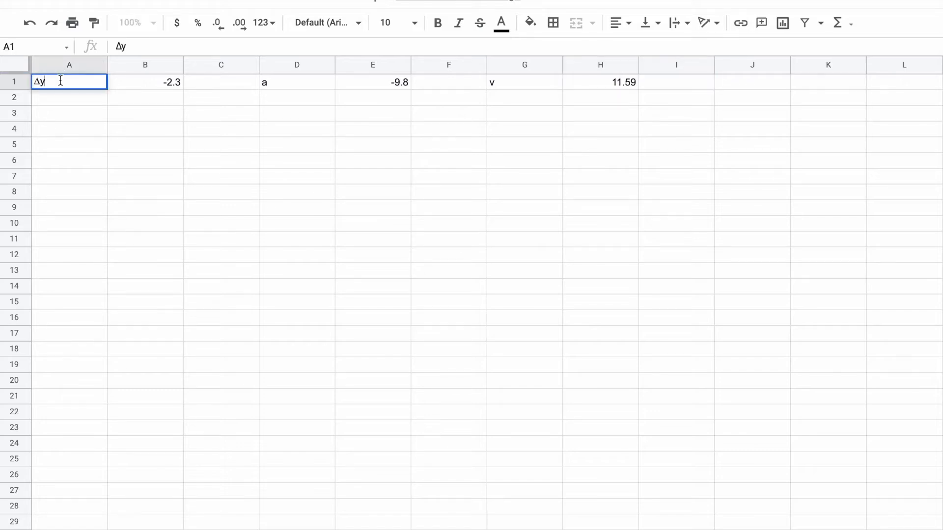
type("(m)")
key("Tab")
double_click(278, 83)
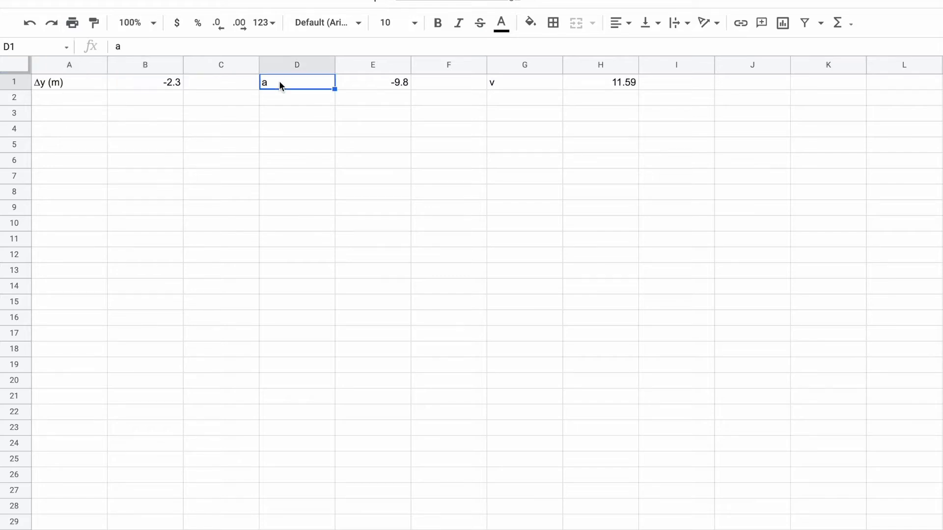
type("(m")
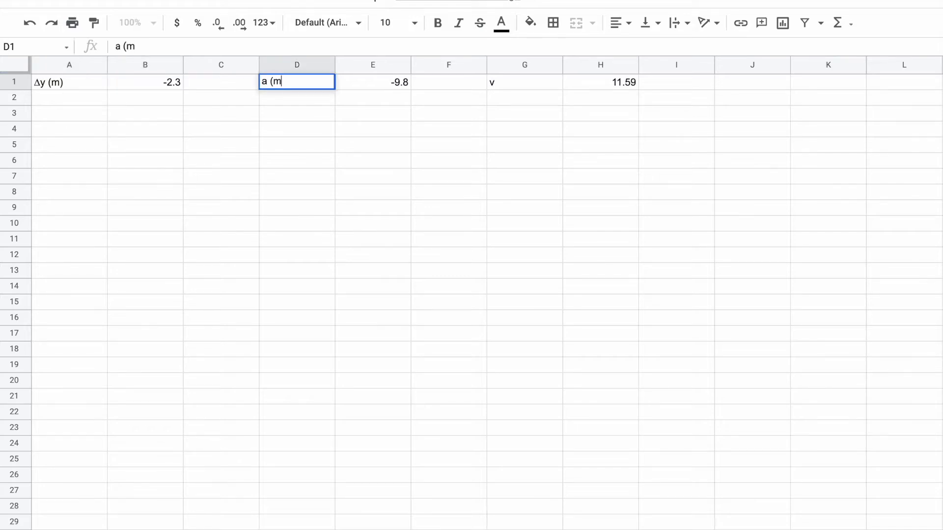
type("/s/s)")
key("Tab")
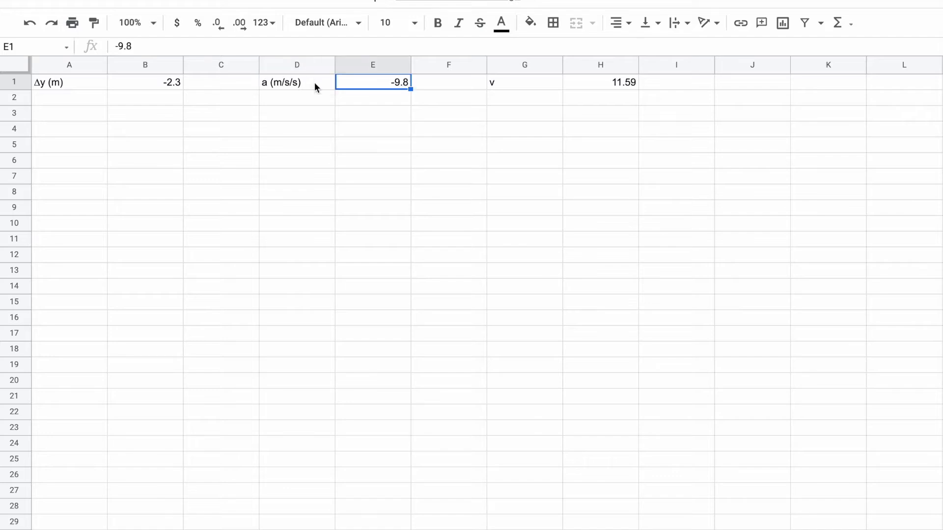
left_click(542, 85)
double_click(543, 84)
type("(m/s)")
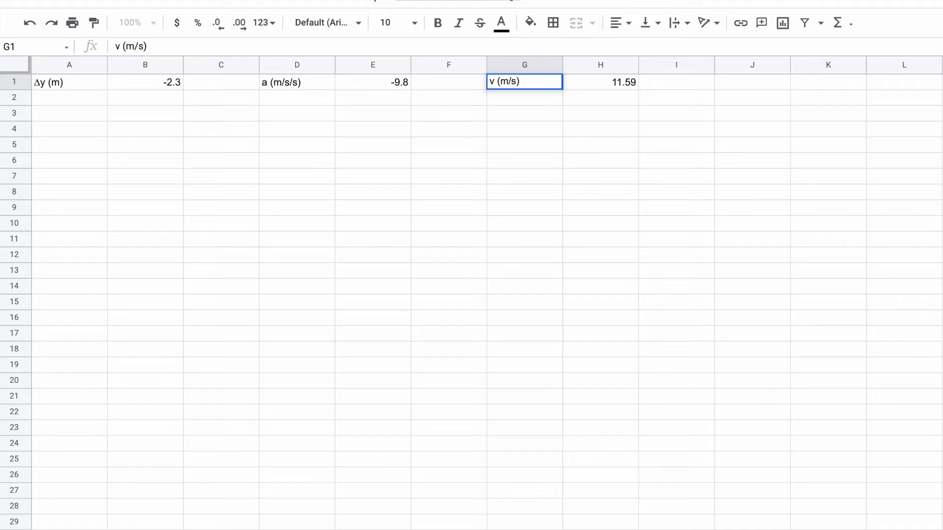
left_click(929, 179)
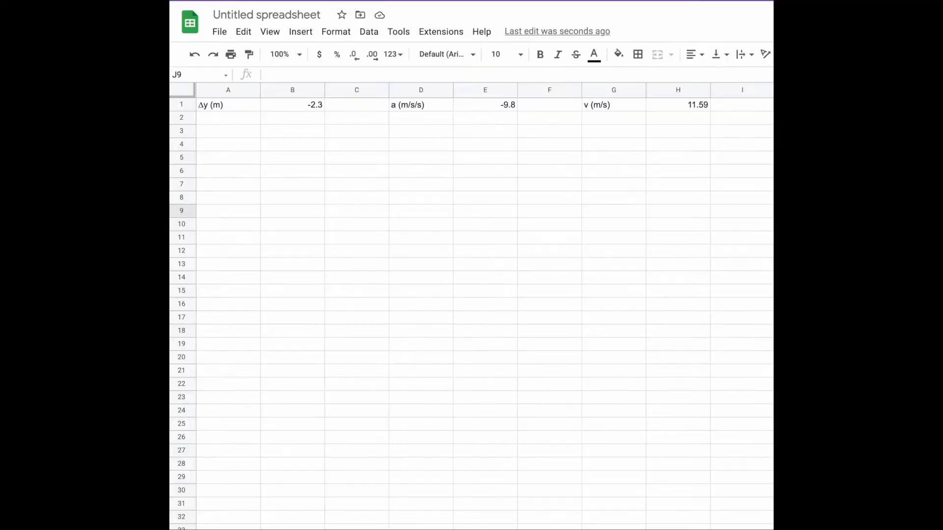
- Enter the heading Angle (°) in A3 and the starting angles 0, 1, 2 and 3 in A4 to A7
left_click(214, 131)
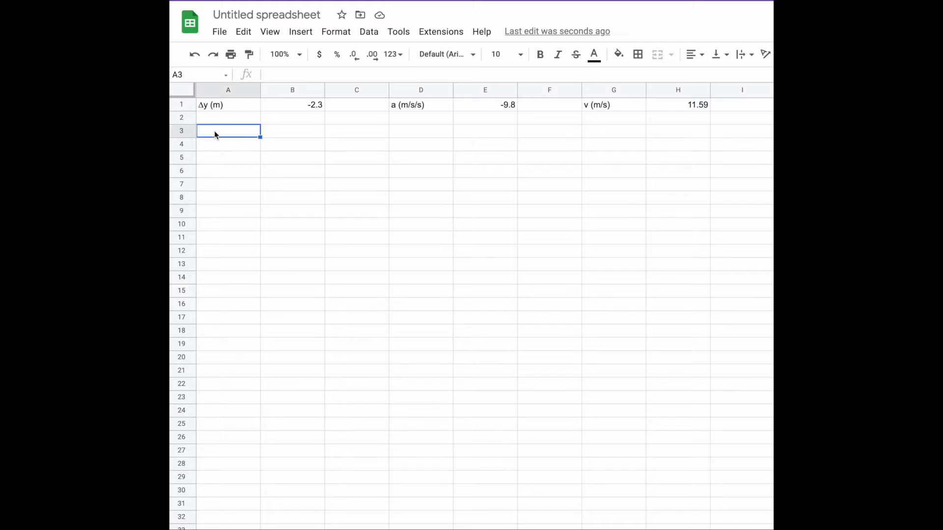
type("Angle ")
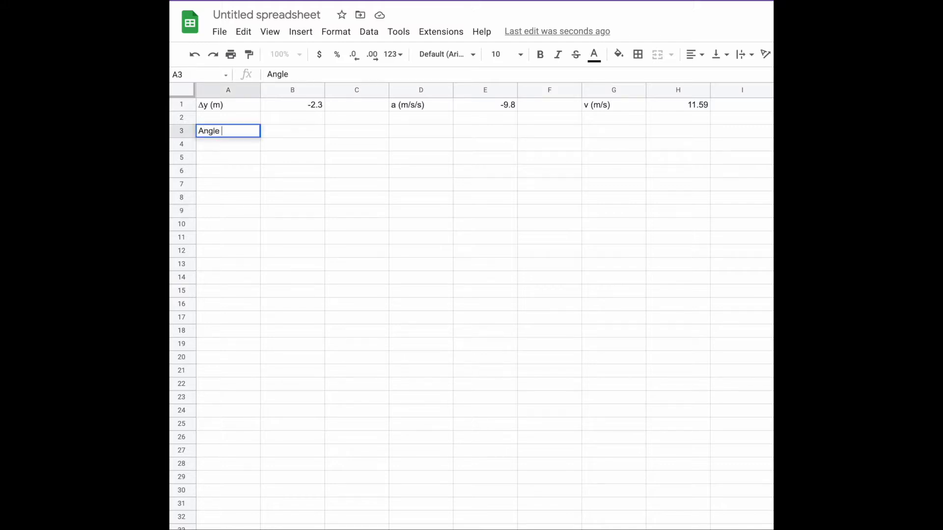
type("(°)")
key("Return")
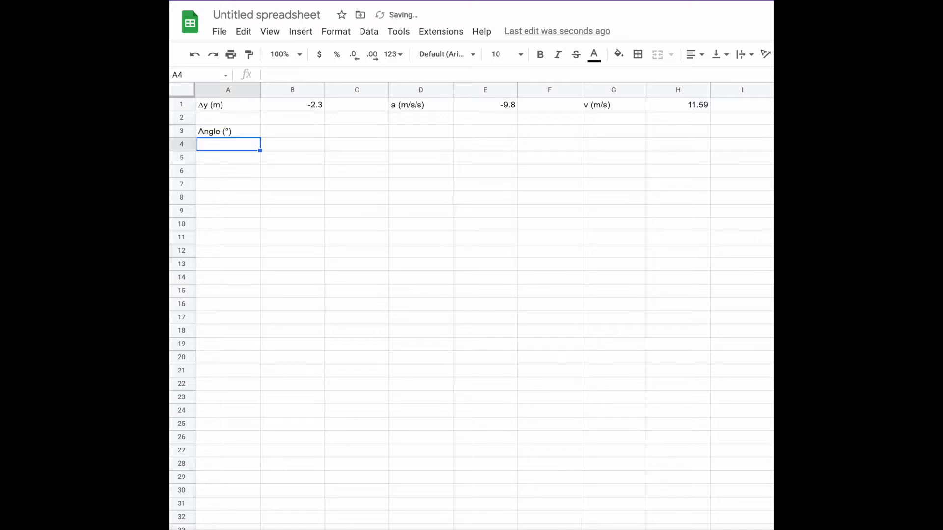
type("0")
key("Return")
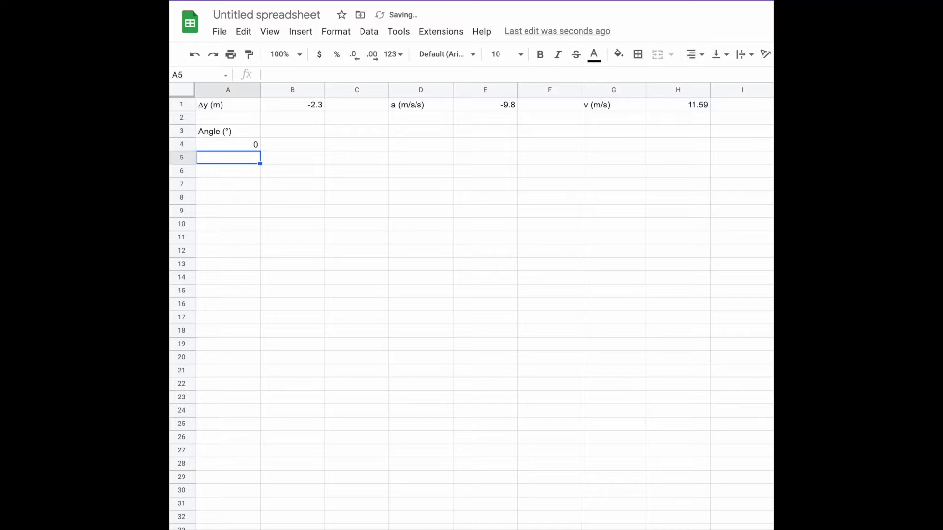
type("1")
key("Return")
type("2")
key("Return")
type("3")
key("Return")
- Extend the angle series from A4:A7 down column A to 89 in row 93
left_click(275, 176)
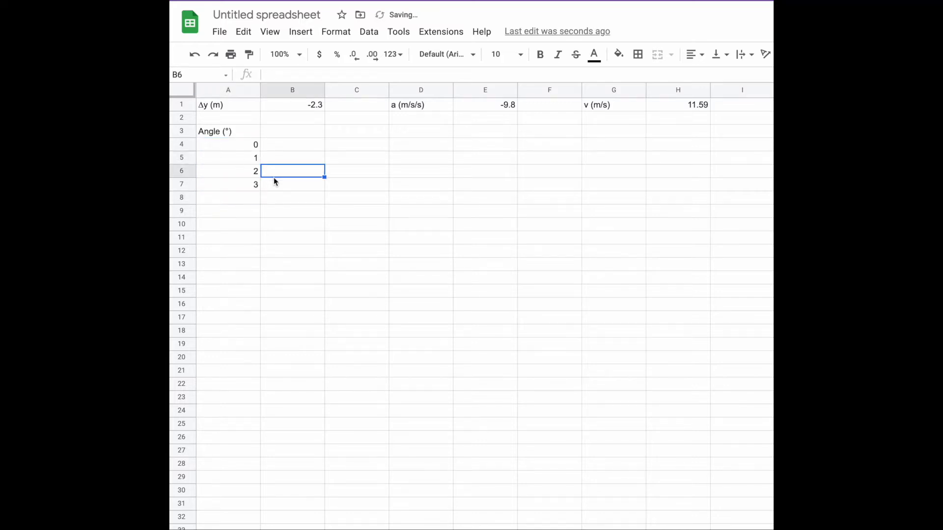
left_click(237, 146)
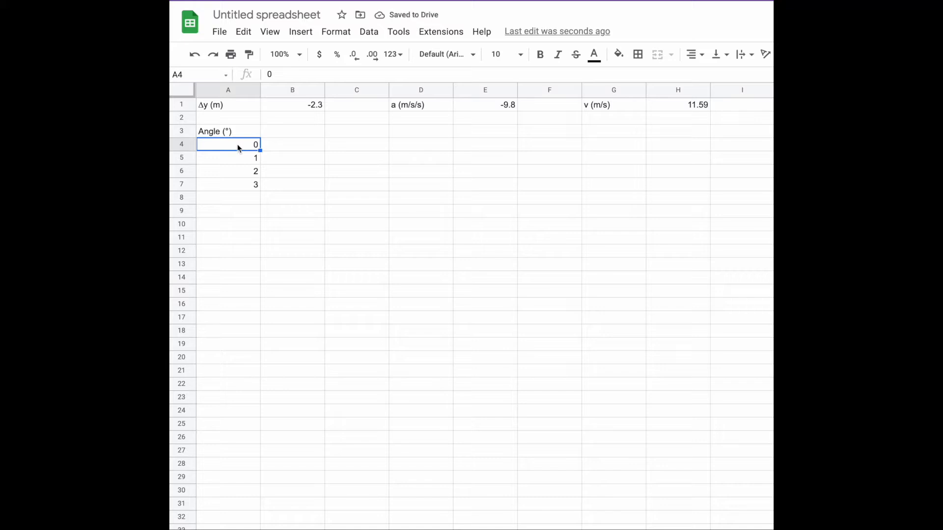
left_click(238, 184, "shift")
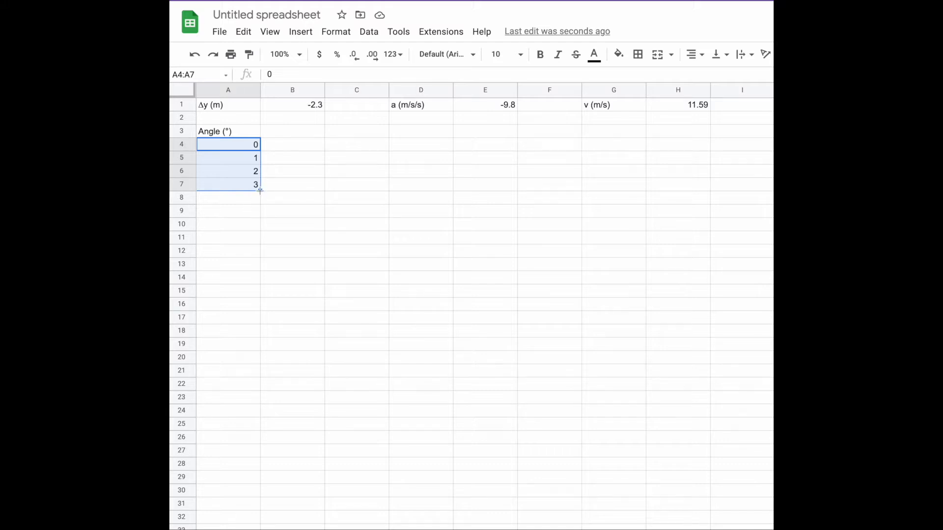
left_click_drag(261, 190, 249, 442)
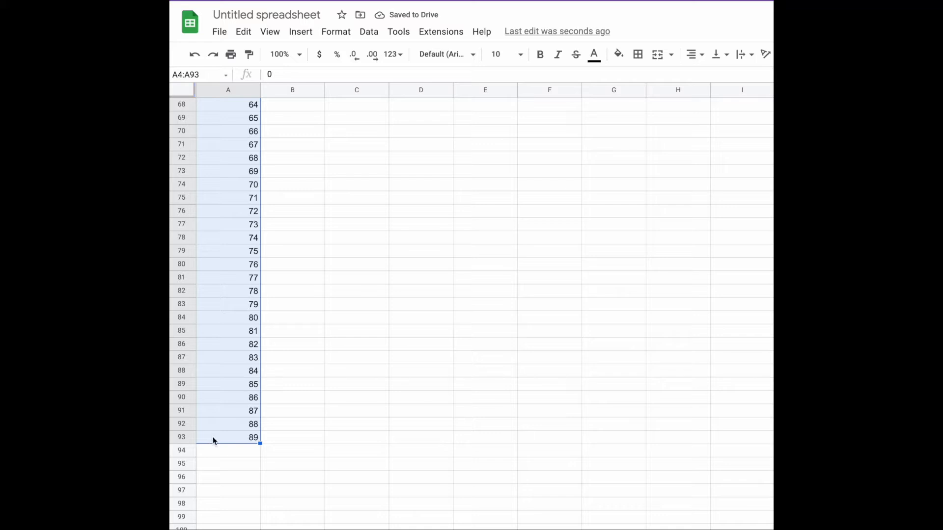
scroll(234, 438, "up", 15)
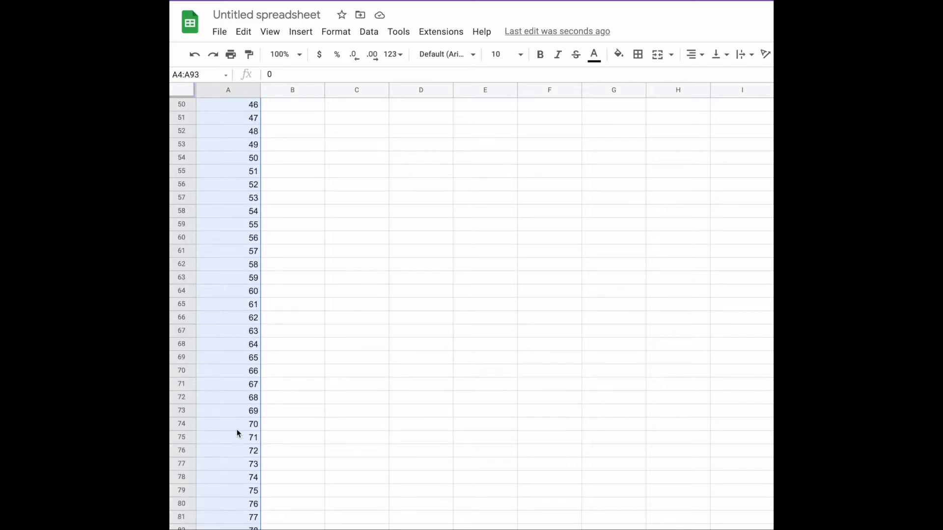
scroll(237, 433, "up", 5)
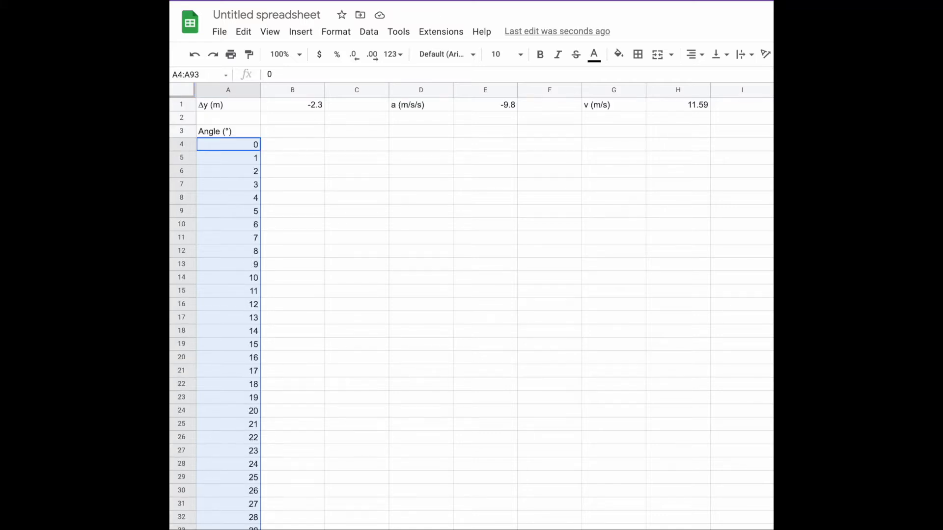
left_click(485, 211)
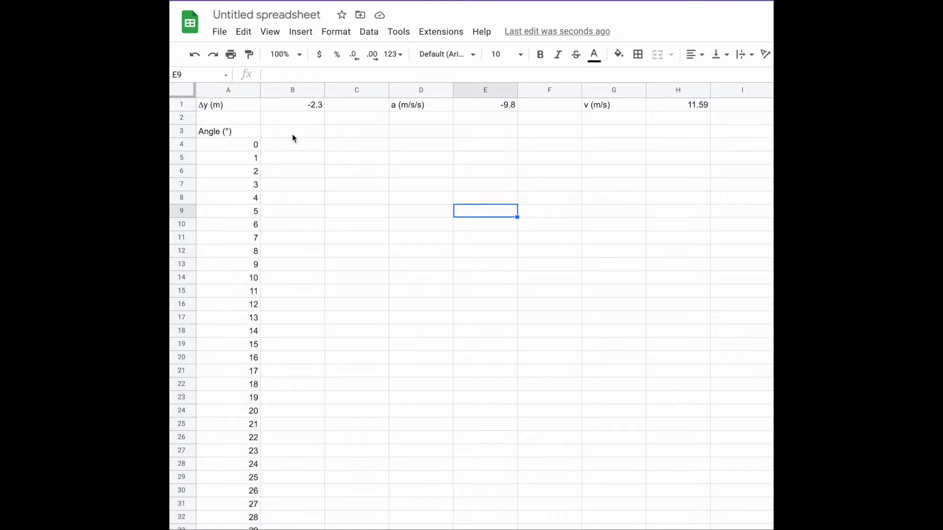
- Enter the heading Angle (rad) in cell B3
left_click(294, 133)
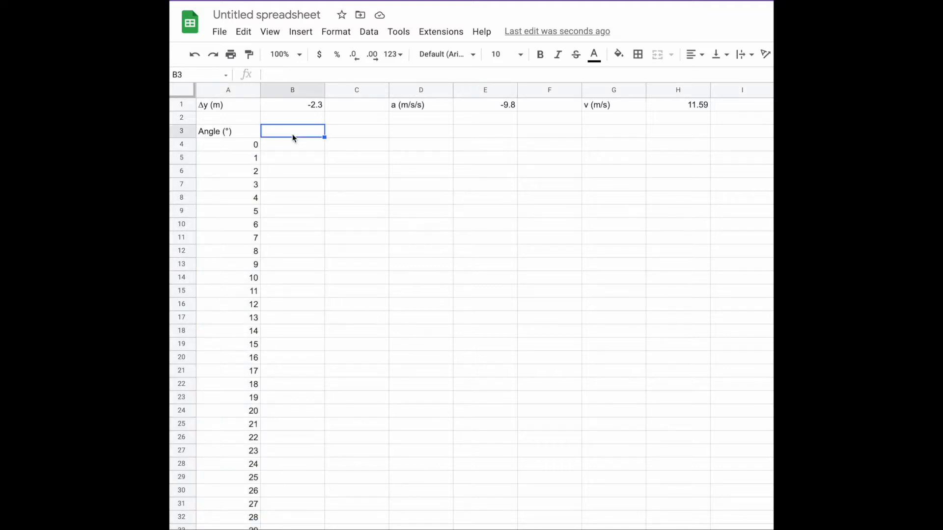
type("Angle (rad)")
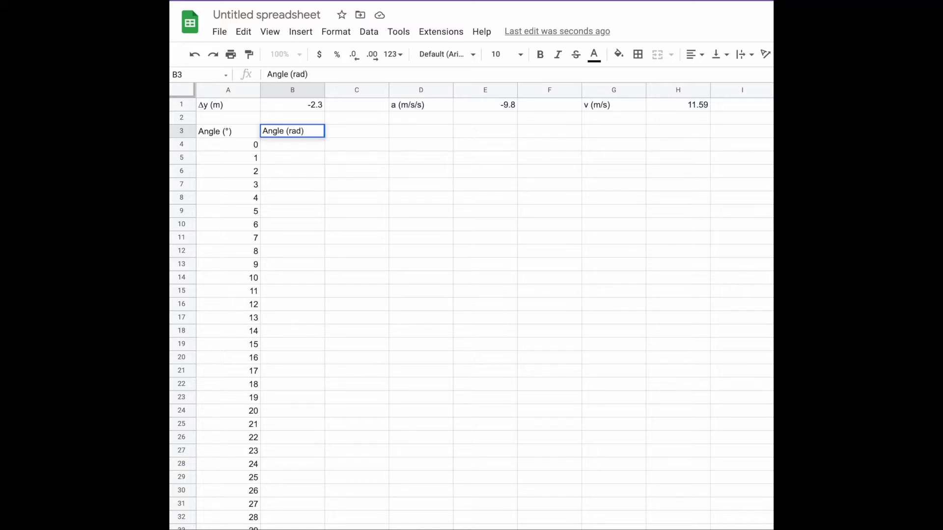
key("Return")
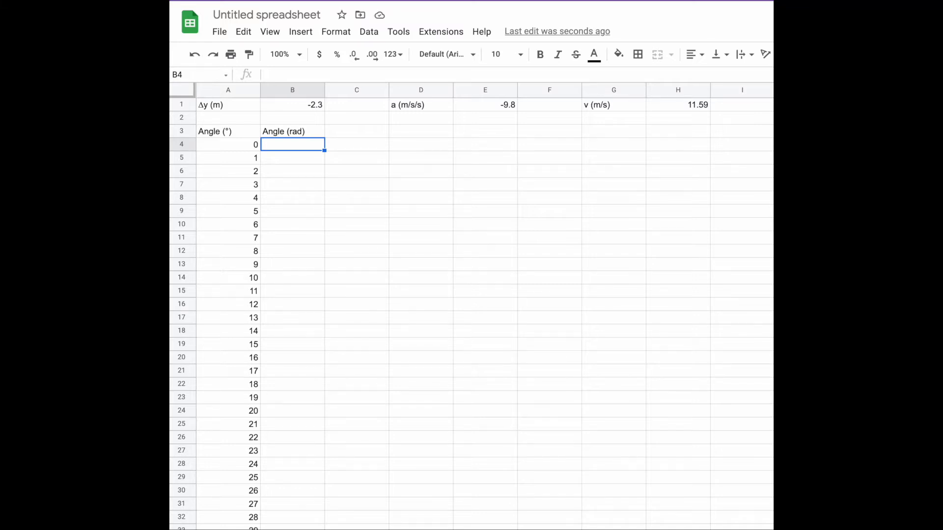
- Convert the angles to radians with =A4*PI()/180 in B4, and apply the suggested autofill to the rest of column B
type("=")
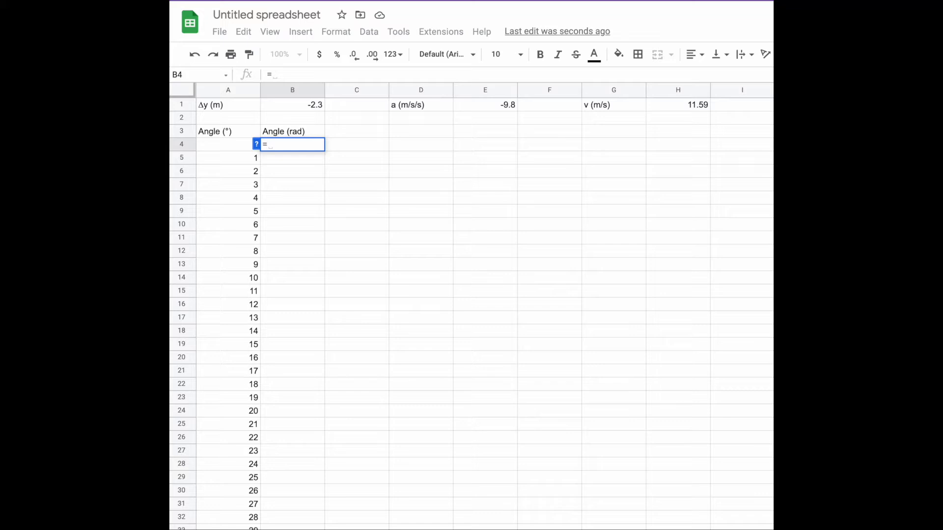
type("A4")
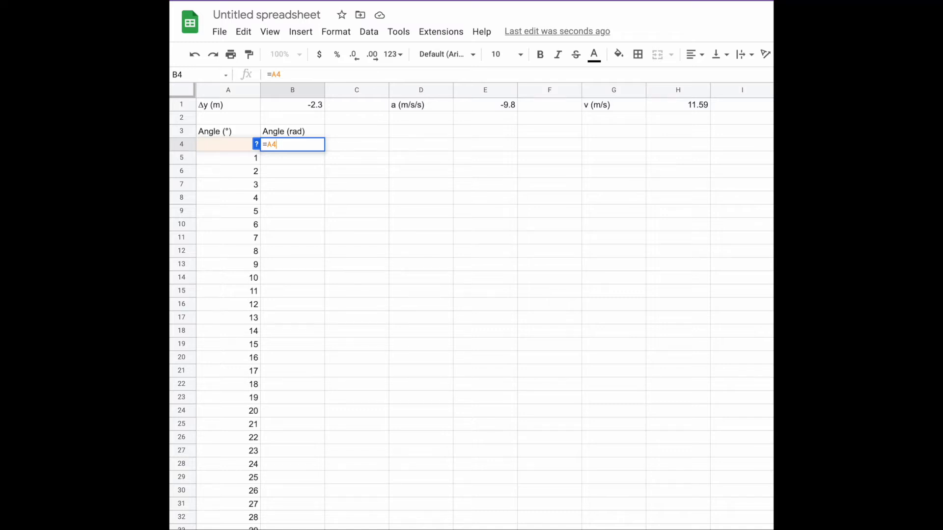
type("*")
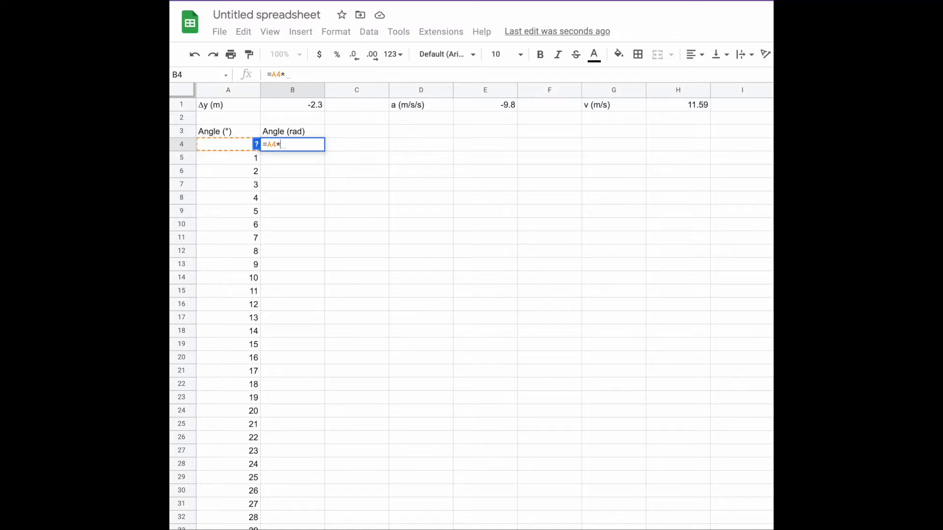
type("PI()/180")
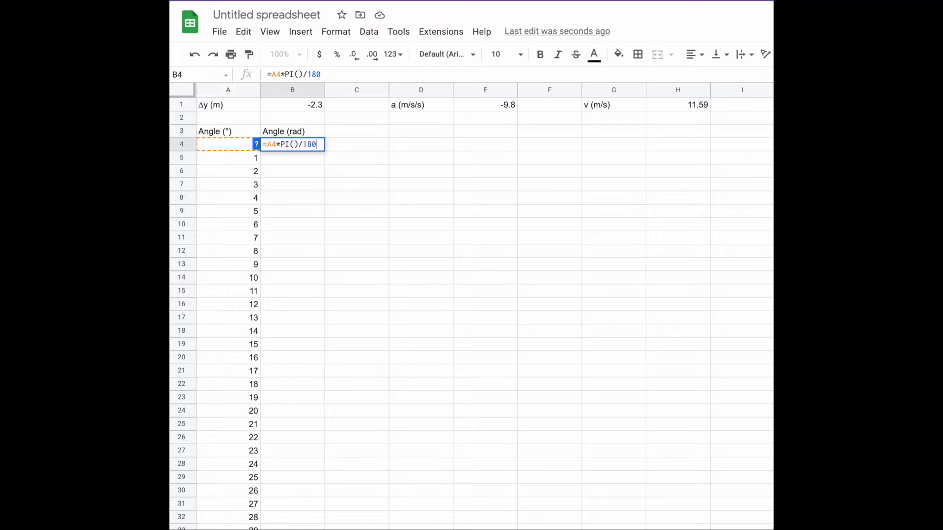
key("Return")
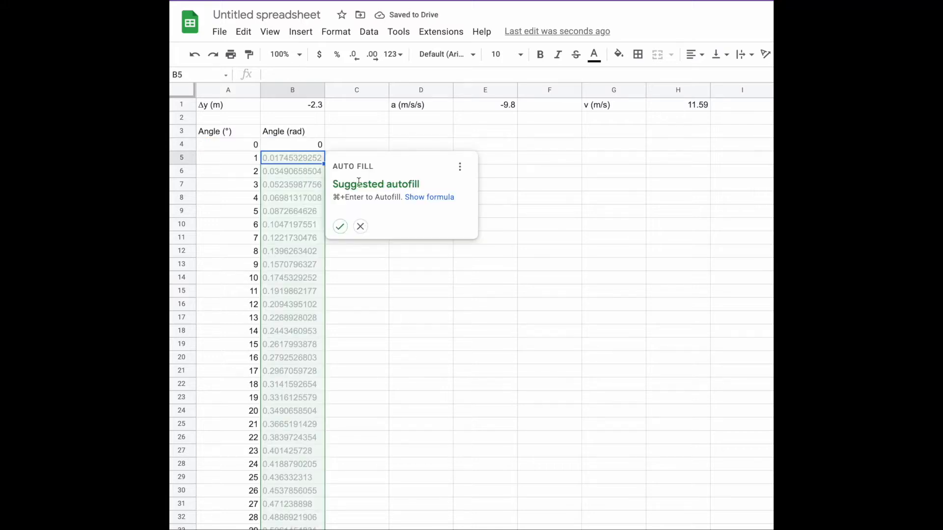
left_click(343, 227)
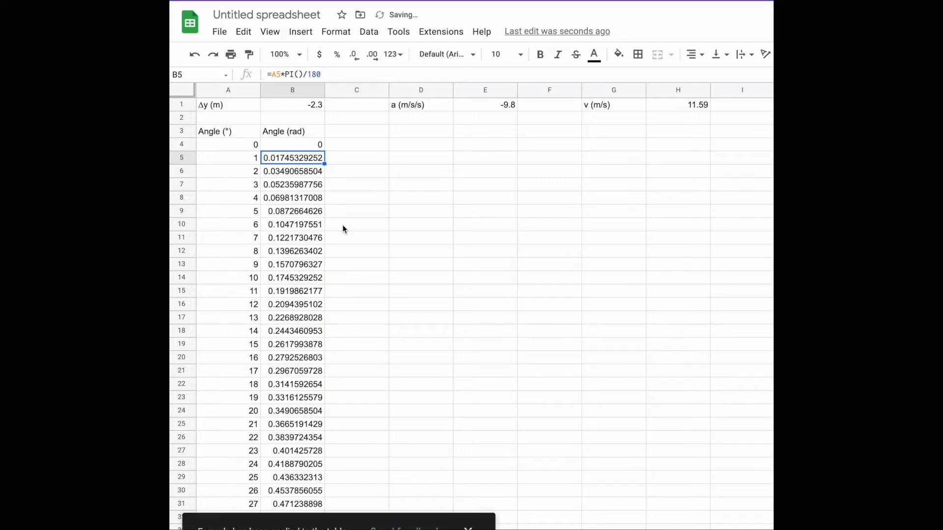
scroll(301, 226, "down", 9)
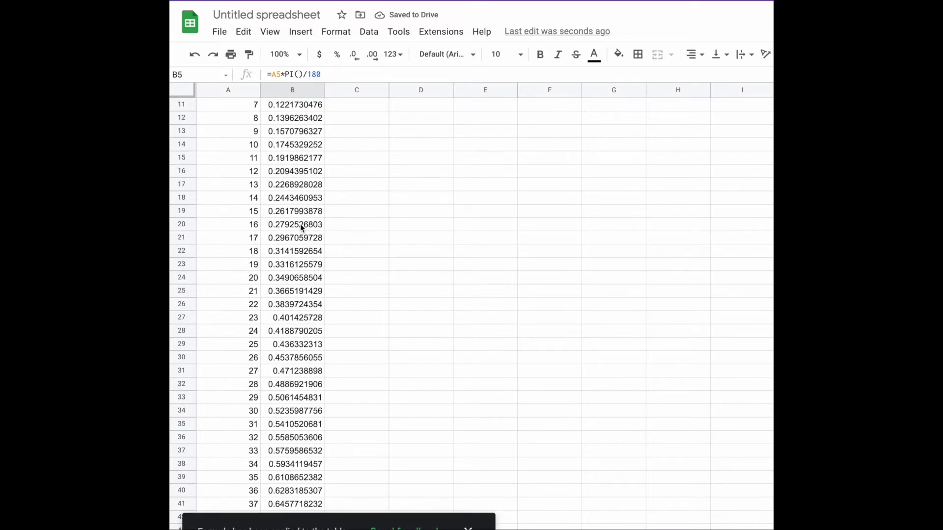
scroll(300, 226, "down", 12)
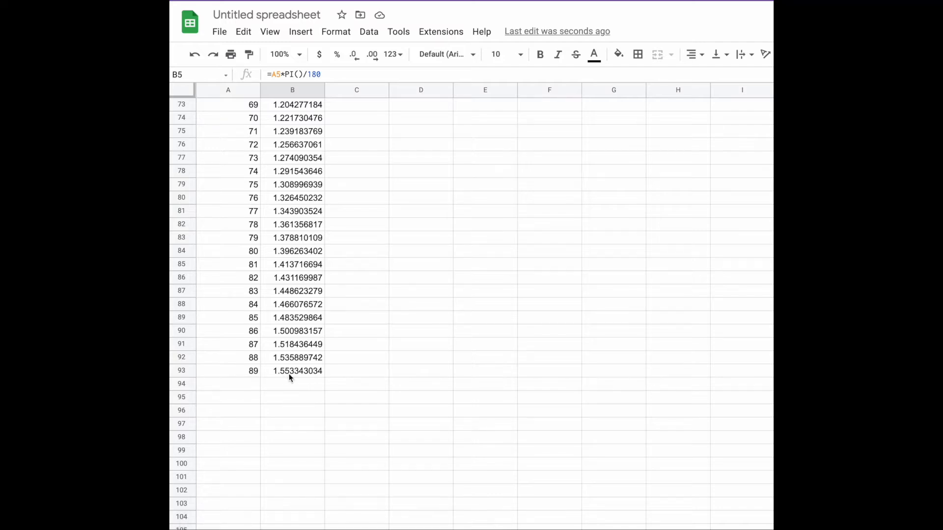
scroll(306, 237, "up", 18)
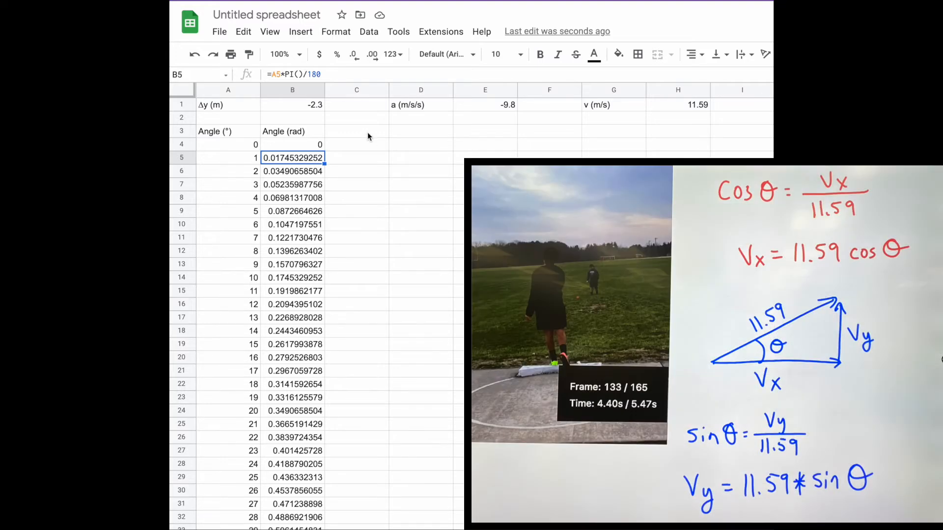
- Enter the headings vx (m/s) in C3 and vy (m/s) in D3
left_click(369, 132)
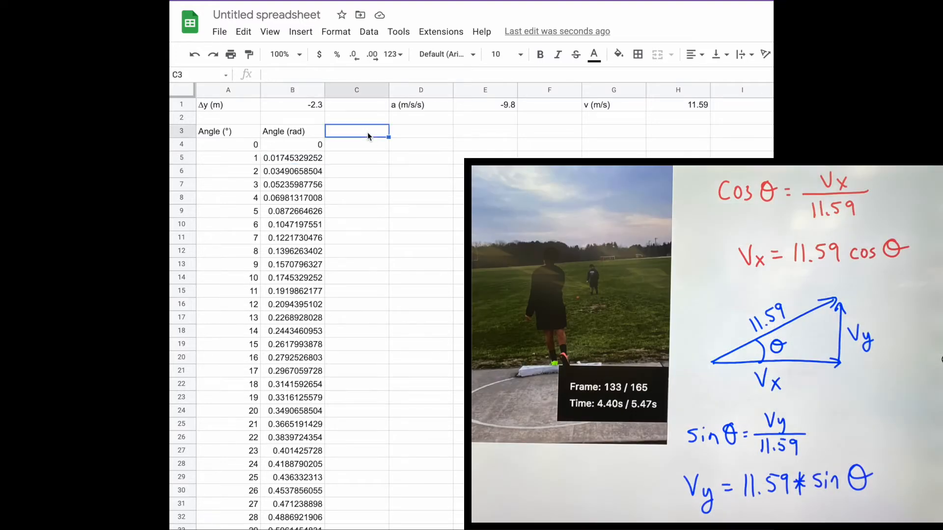
type("vx (")
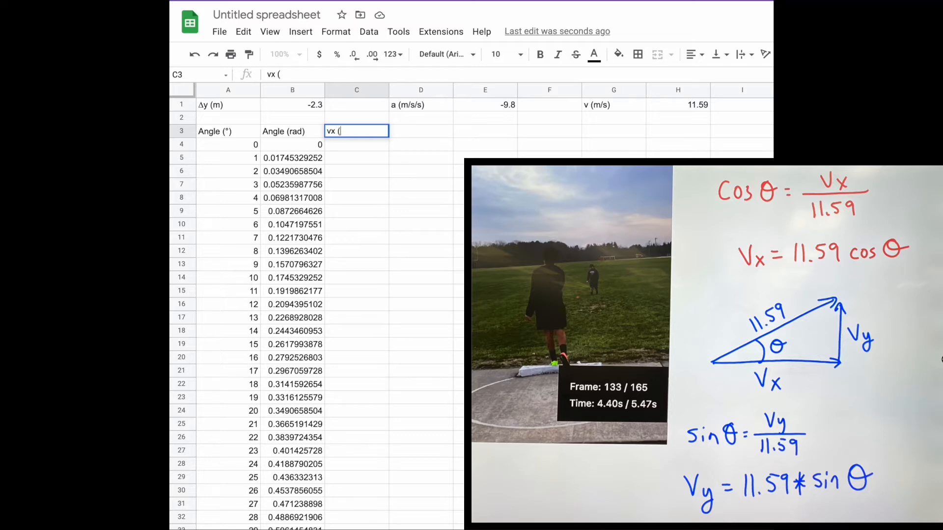
type("m/s)")
key("Tab")
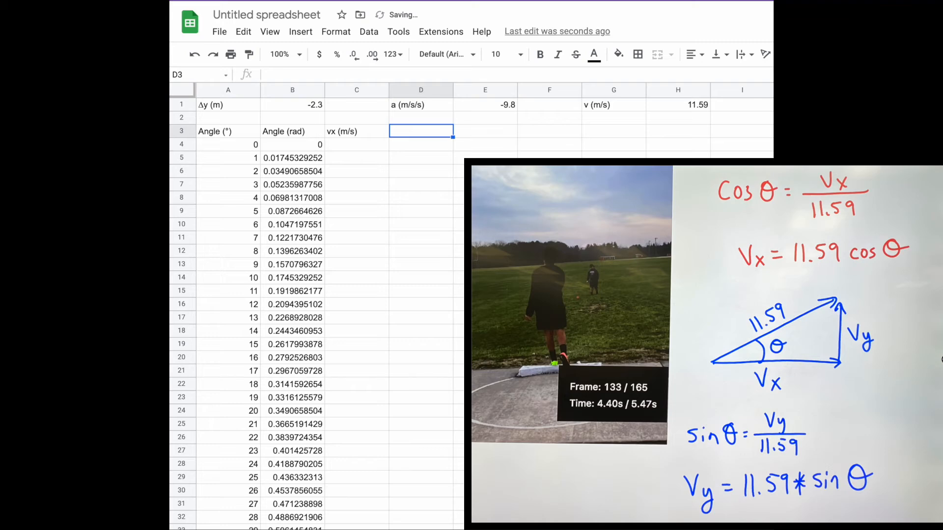
type("vy (")
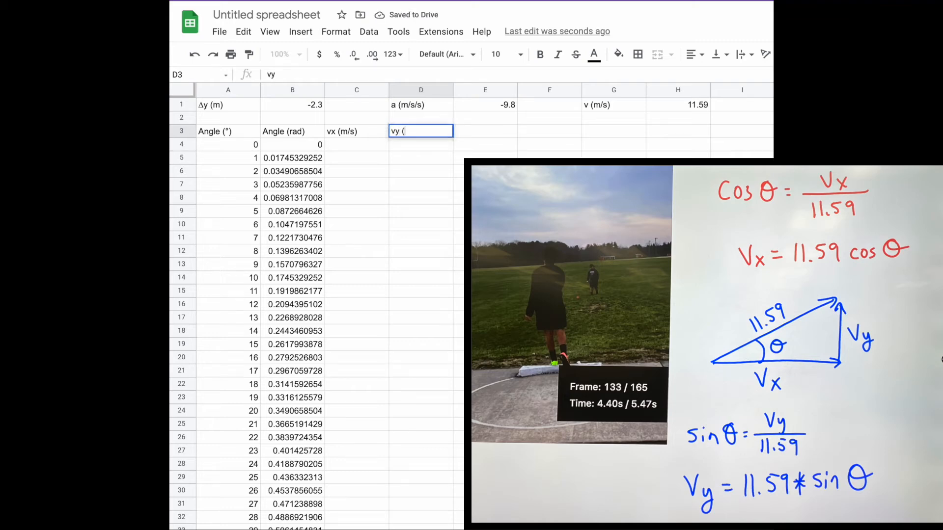
type("m/s)")
key("Tab")
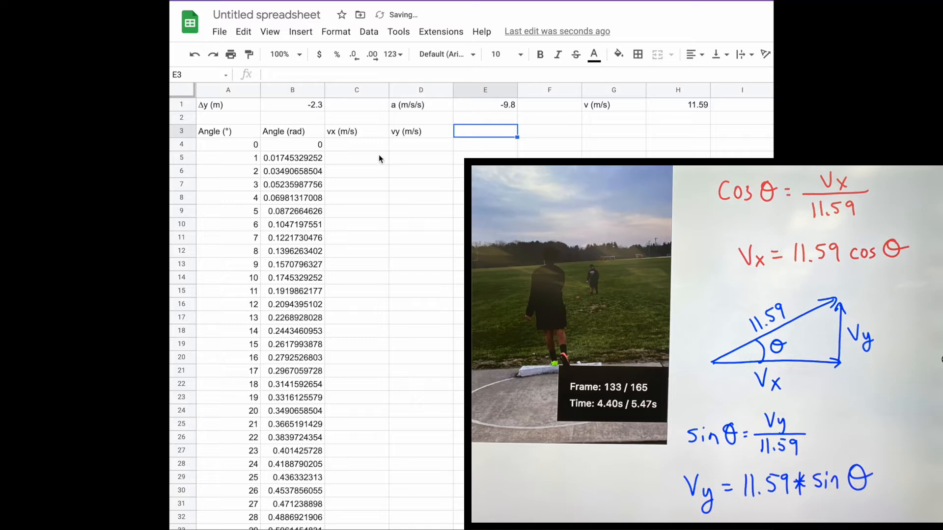
- Calculate the horizontal velocity with =$h$1*cos(B4) in C4, and apply the suggested autofill to the rest of column C
left_click(373, 145)
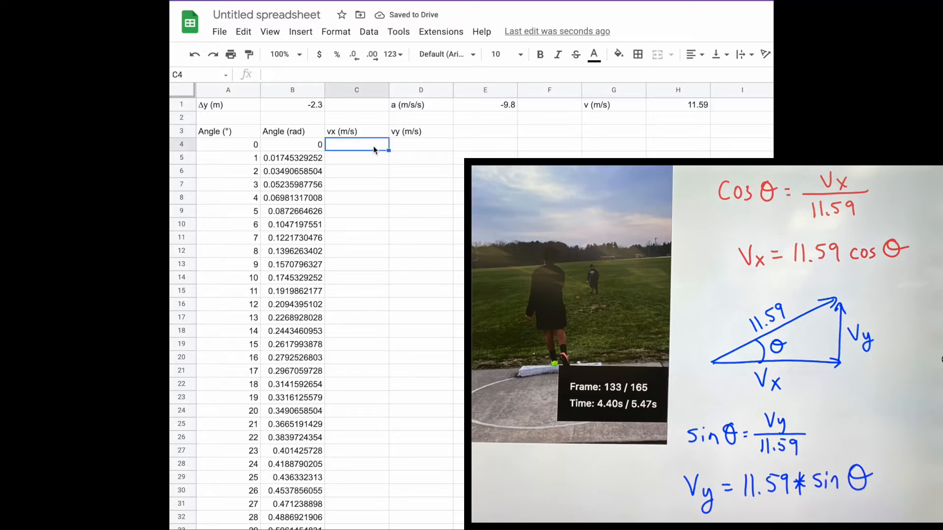
type("=")
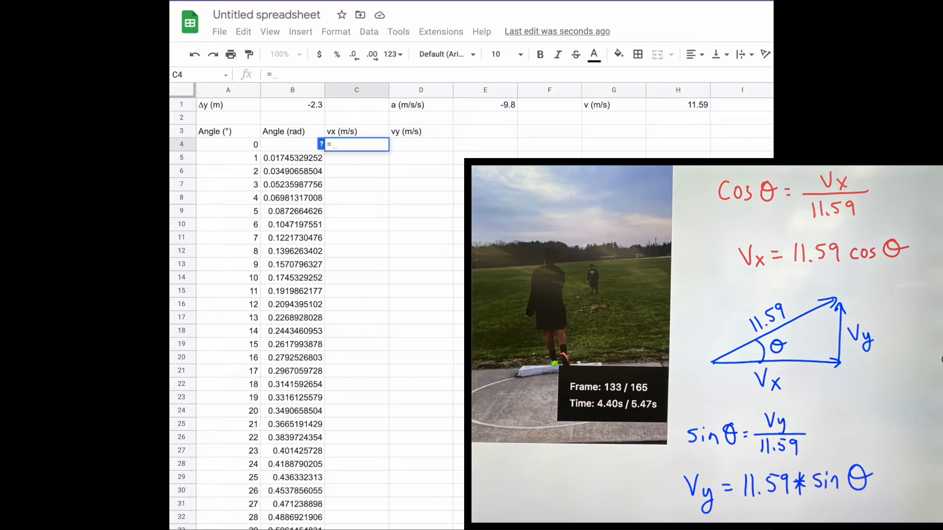
type("$h")
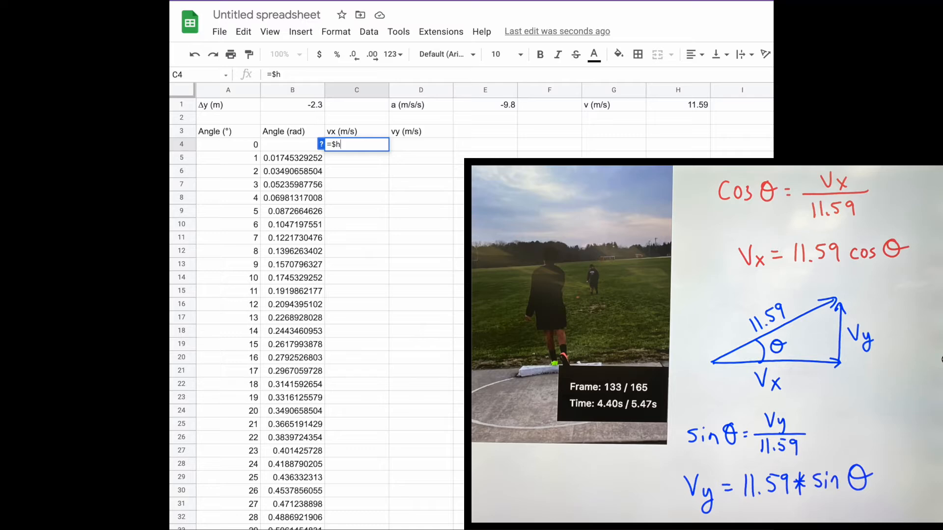
type("$1")
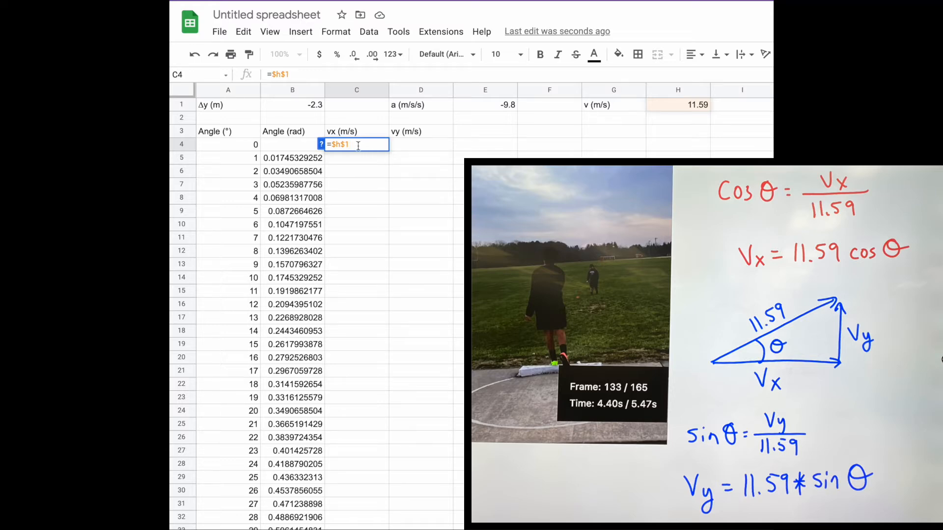
type("*")
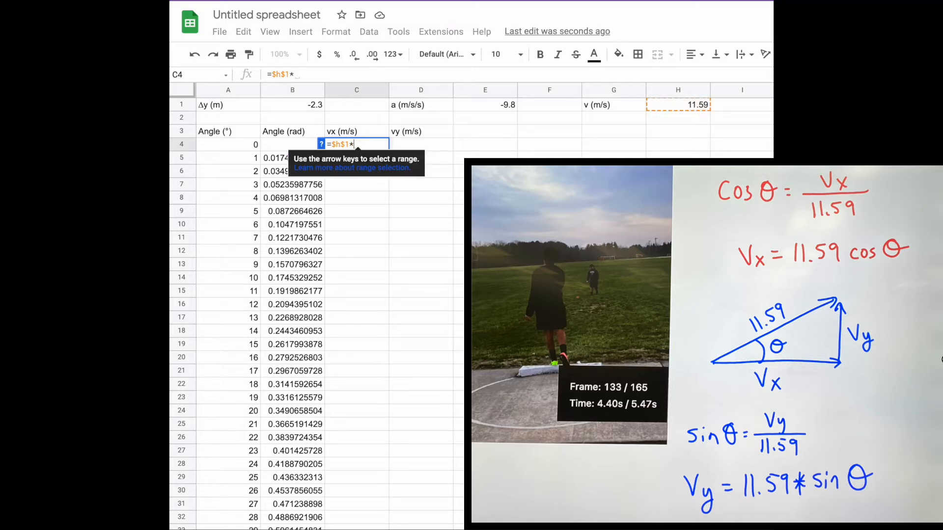
type("cos(")
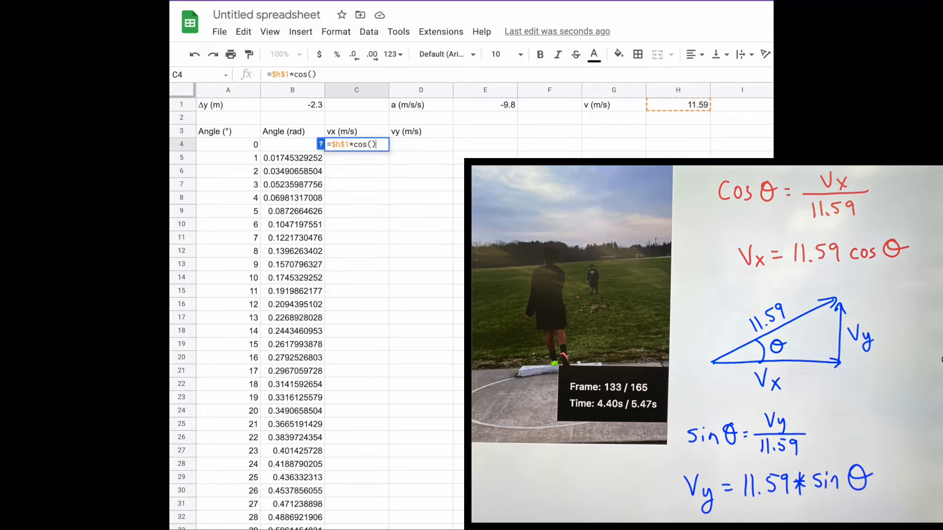
left_click(370, 144)
type("B")
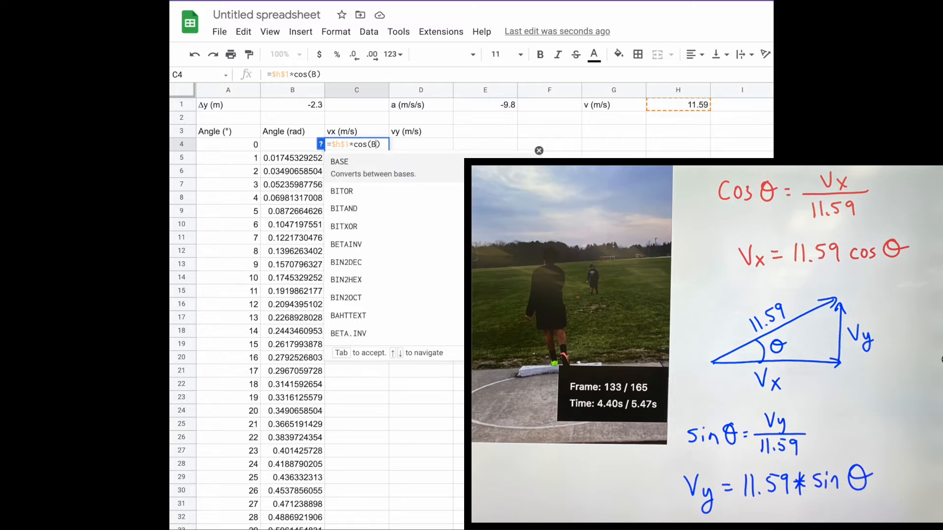
type("4")
key("Return")
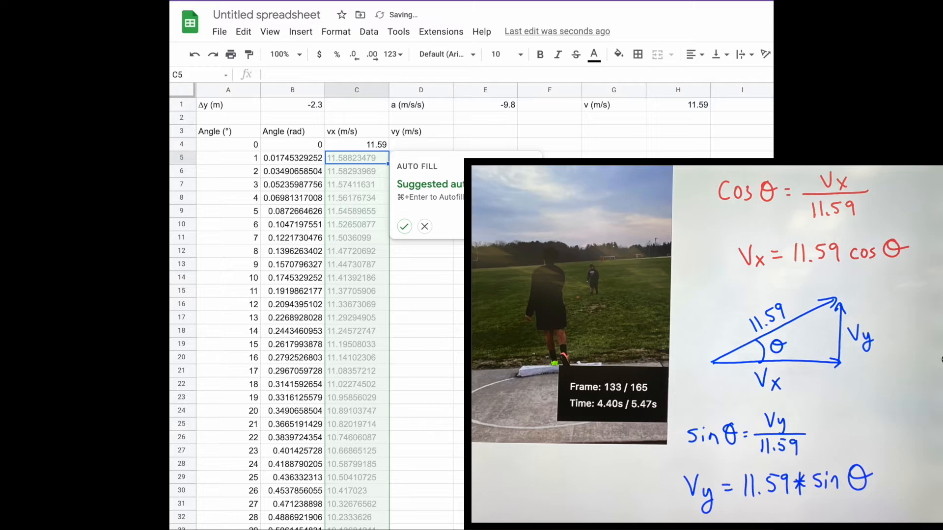
left_click(404, 225)
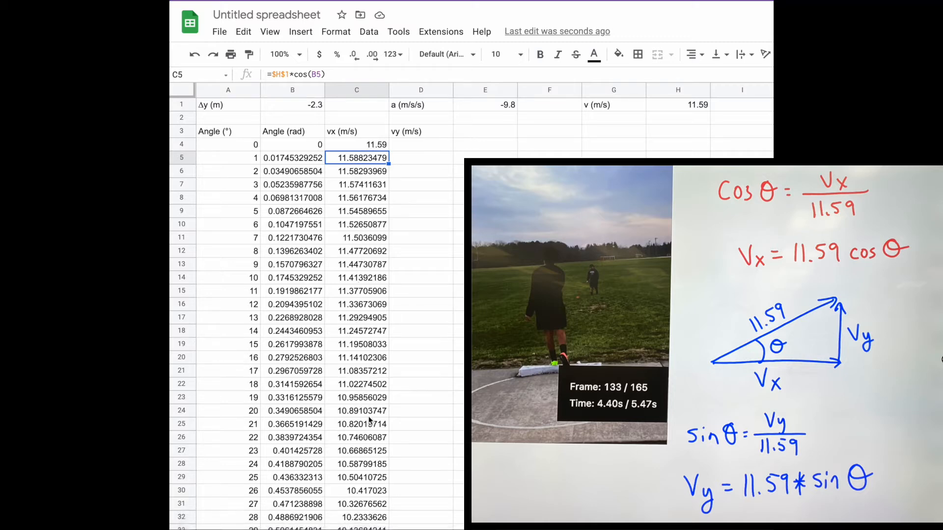
- Enter the vertical velocity formula =$h$1*sin*(B4) in D4
scroll(370, 420, "down", 6)
scroll(371, 402, "down", 8)
scroll(370, 400, "down", 5)
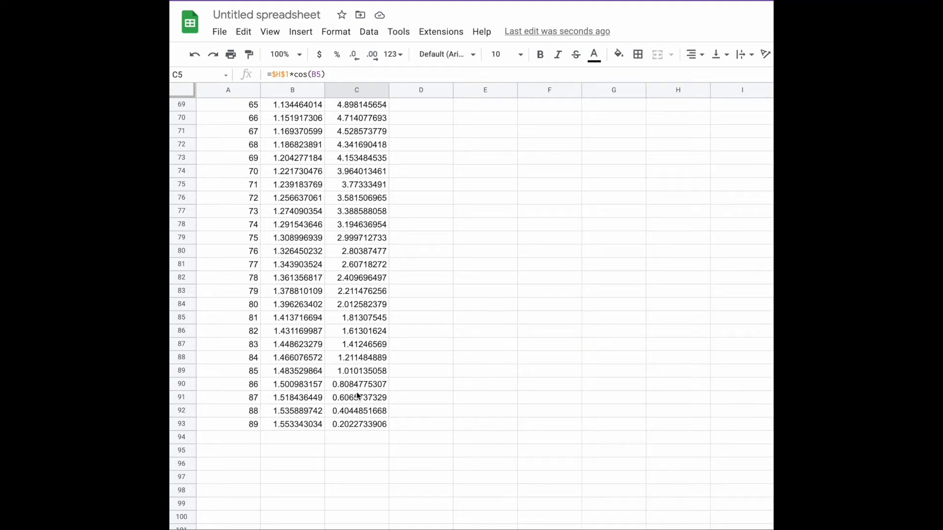
scroll(358, 400, "up", 9)
scroll(361, 401, "up", 10)
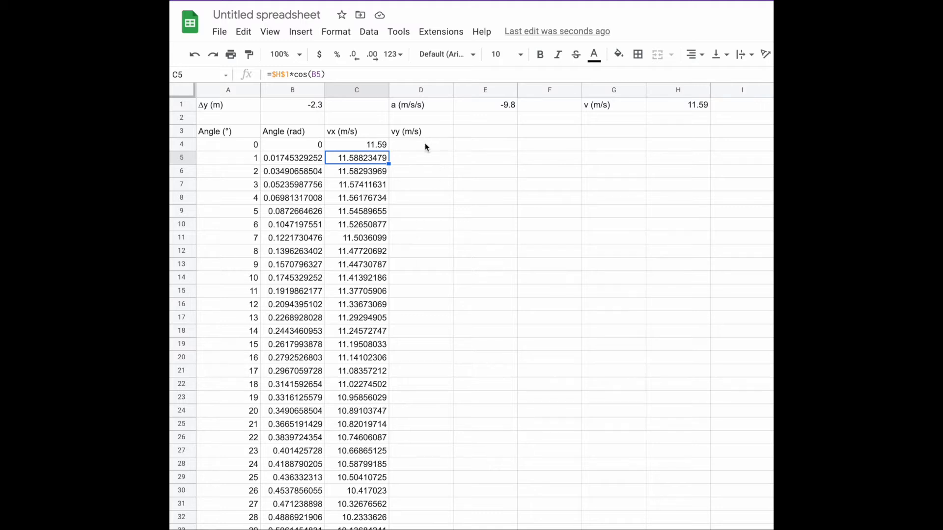
left_click(425, 145)
type("=")
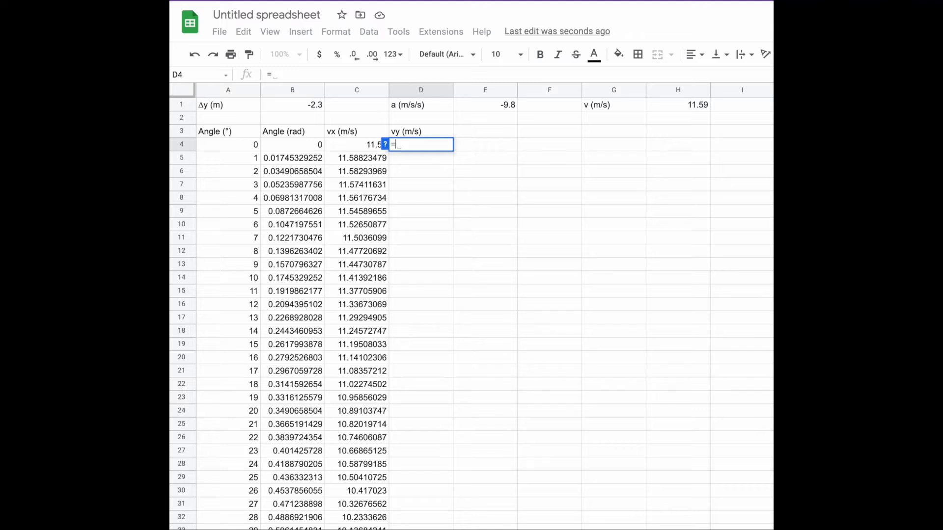
type("$")
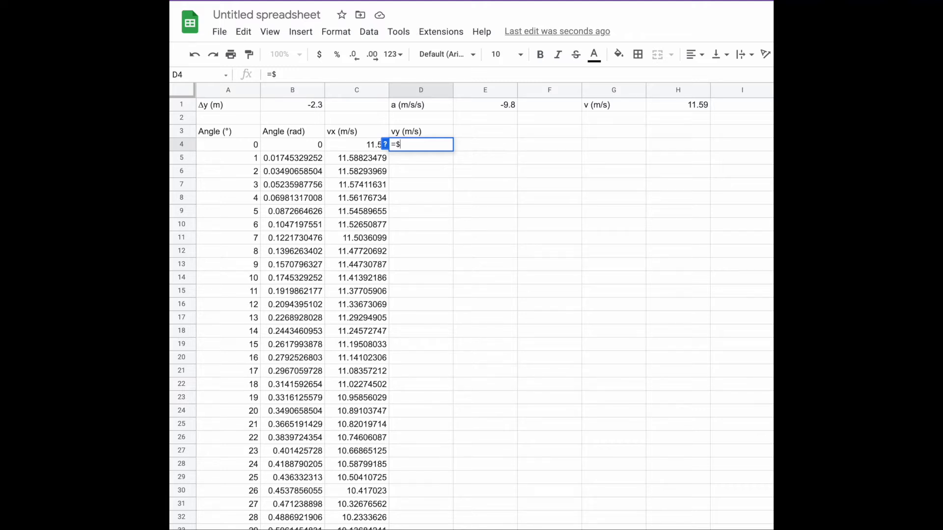
type("h$1*sin*(")
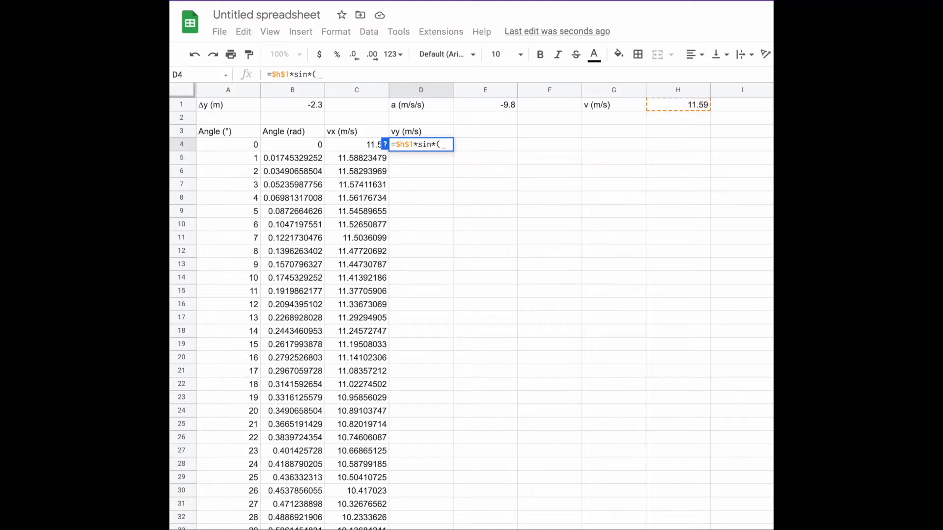
type("B4)")
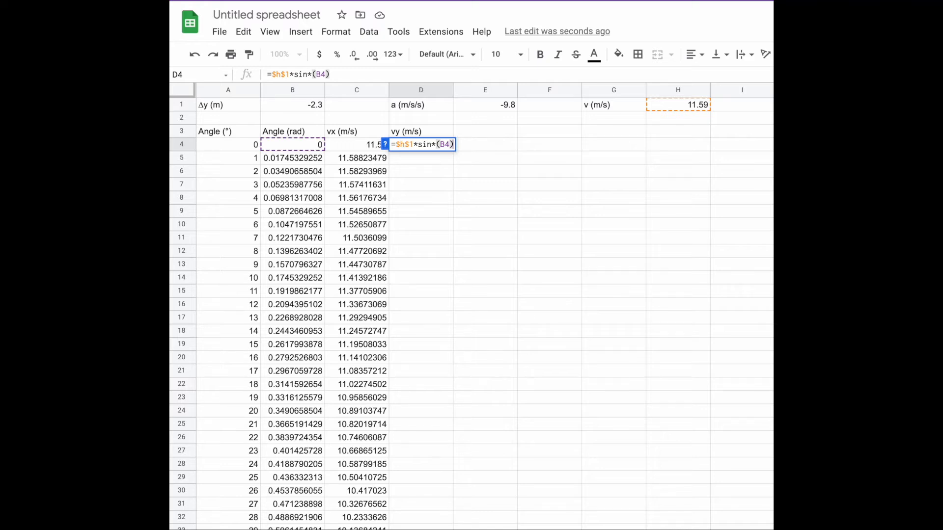
key("Return")
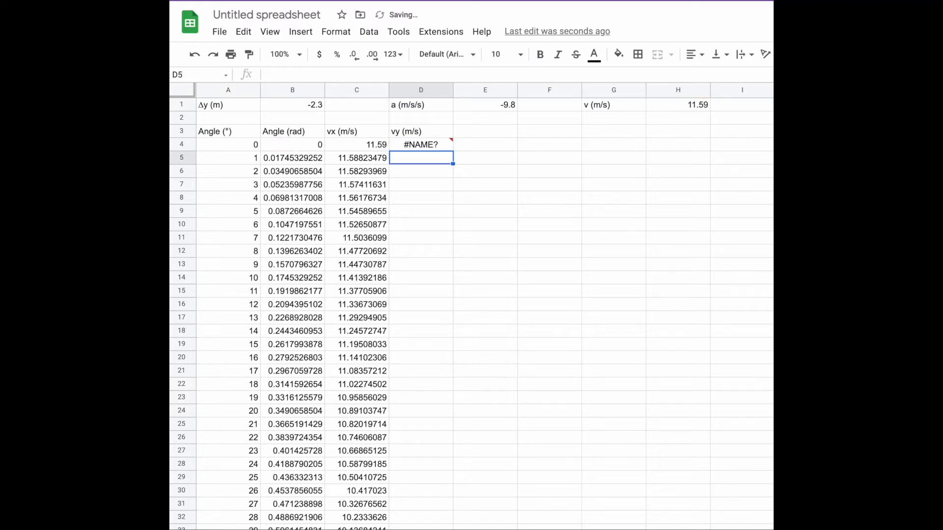
- Correct the formula in D4 to =$H$1*SIN(B4), and apply the suggested autofill to the rest of column D
left_click(421, 145)
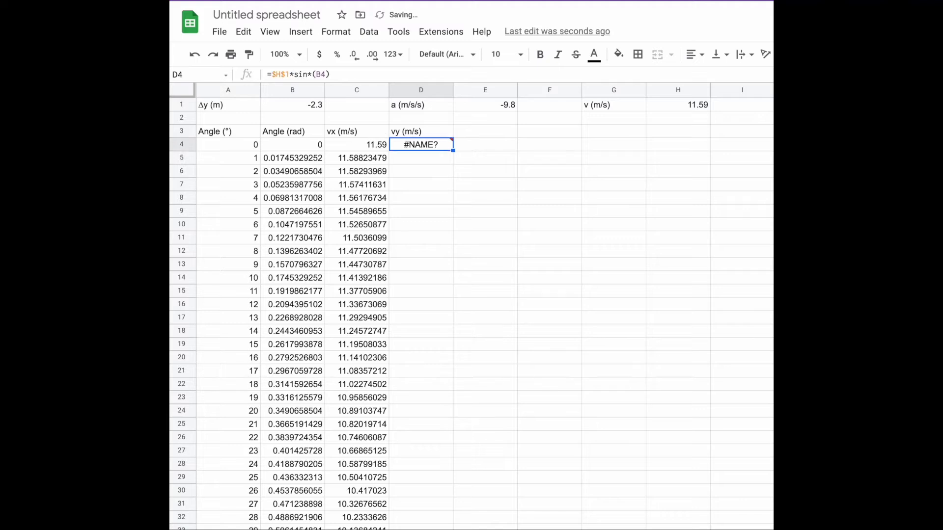
double_click(417, 143)
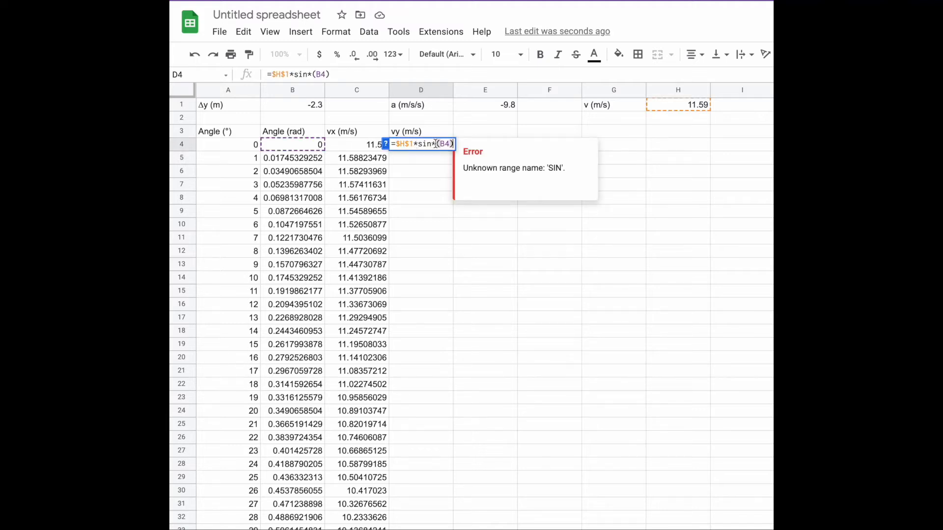
key("Left")
key("Left")
key("Left")
key("Left")
key("BackSpace")
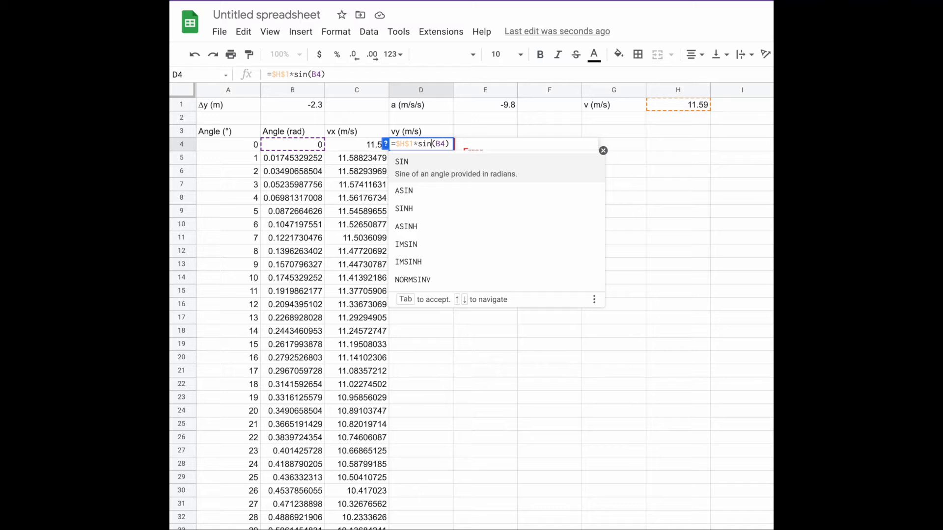
key("Tab")
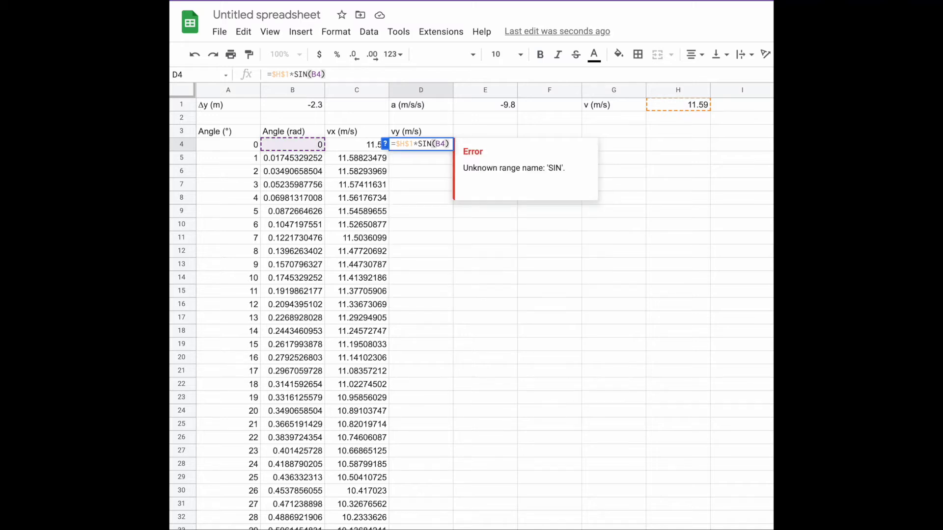
key("Return")
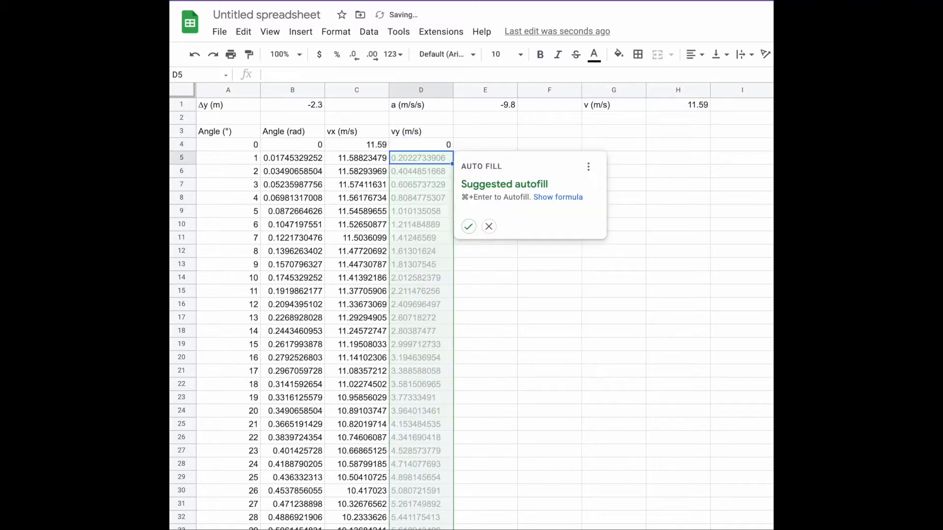
left_click(473, 228)
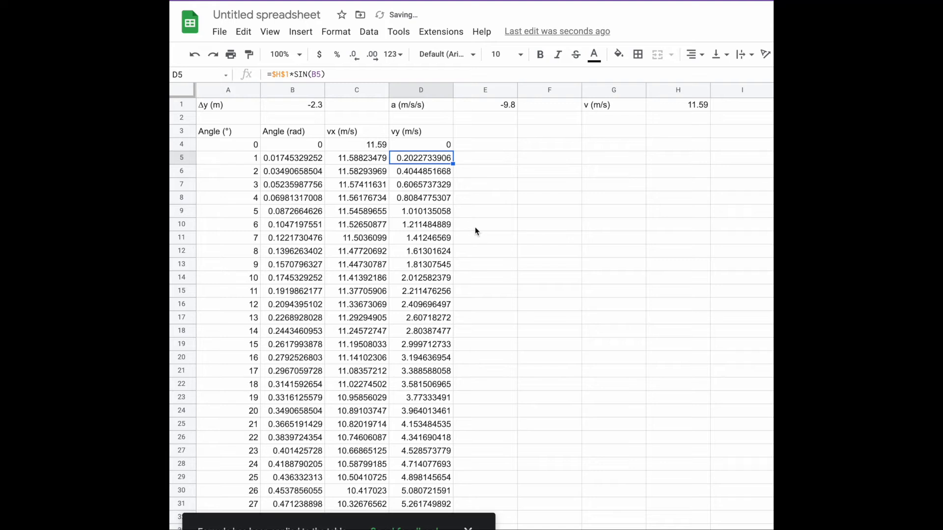
left_click(475, 227)
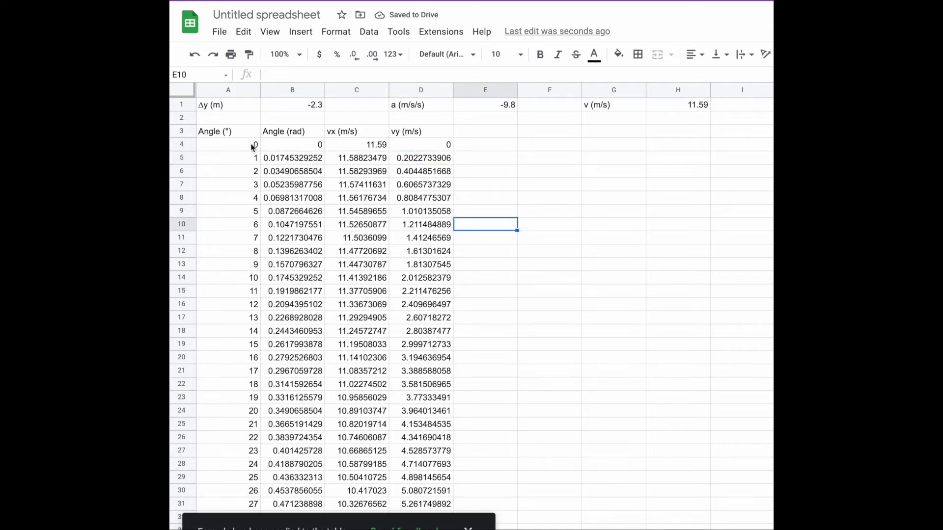
- Enter the heading vf (m/s) in cell E3
scroll(416, 204, "down", 10)
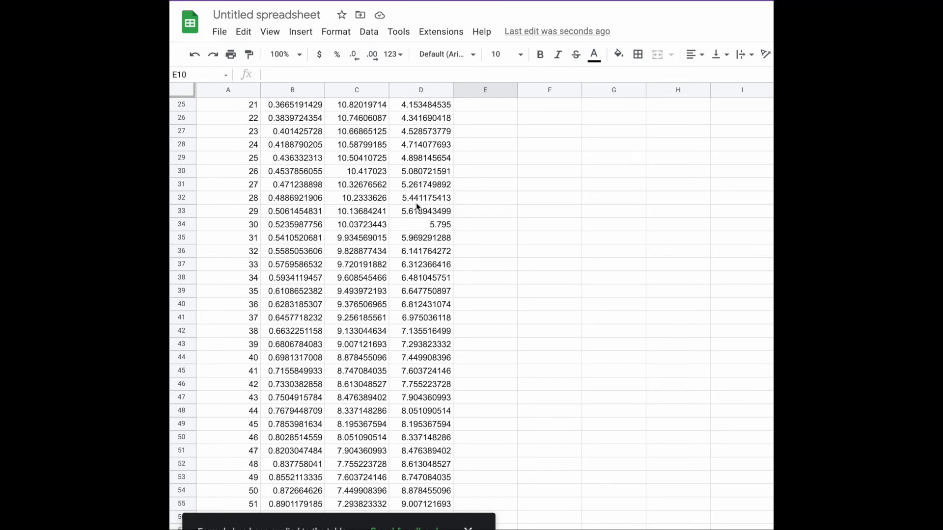
scroll(416, 204, "down", 18)
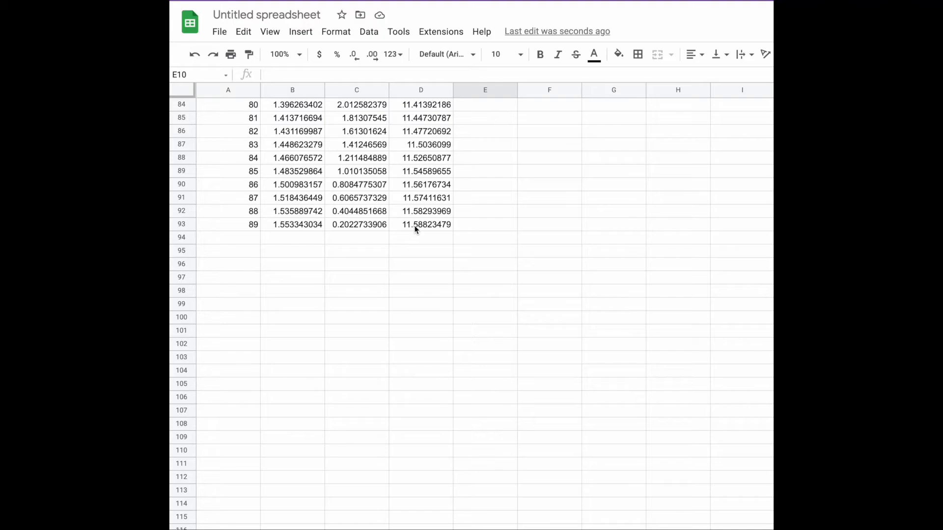
scroll(458, 199, "up", 20)
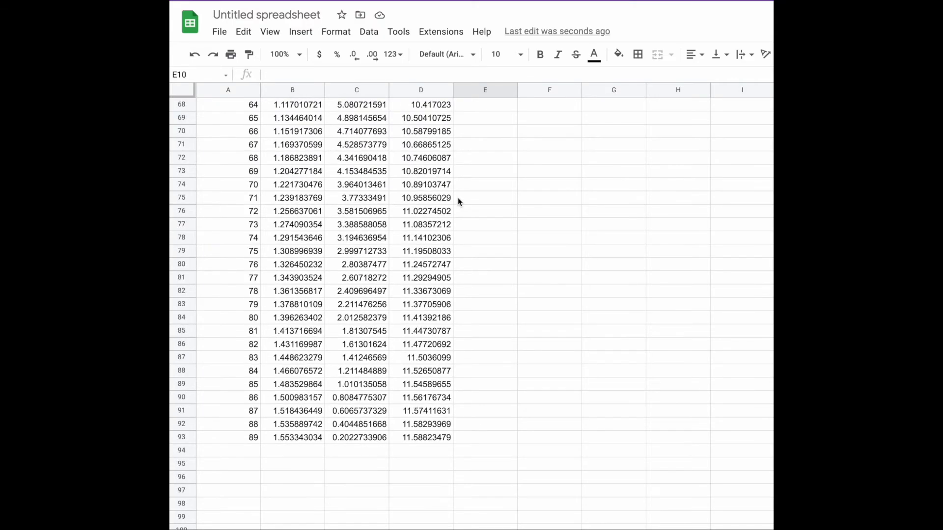
scroll(458, 197, "up", 8)
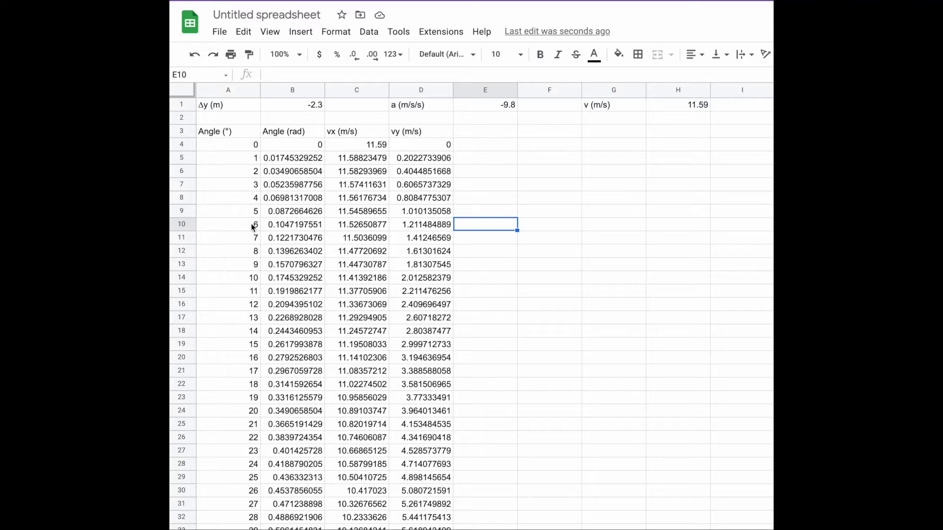
left_click(463, 131)
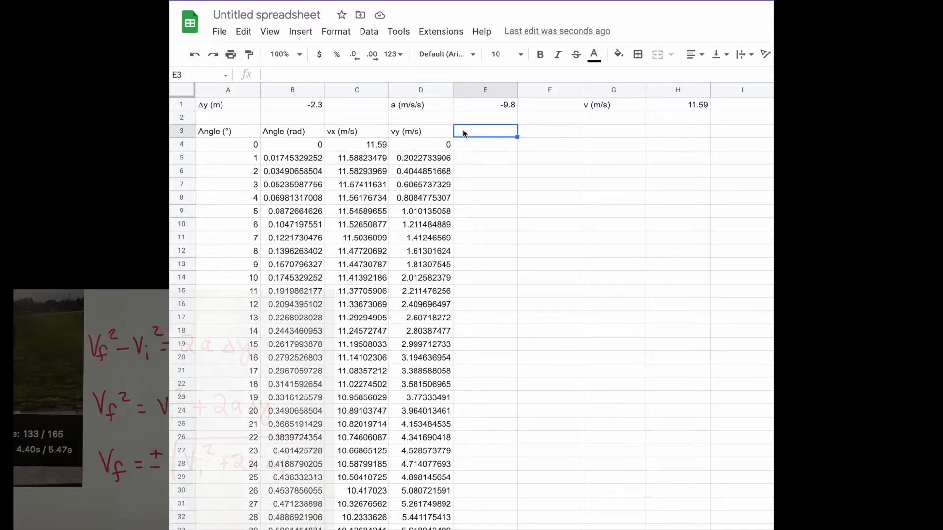
type("v")
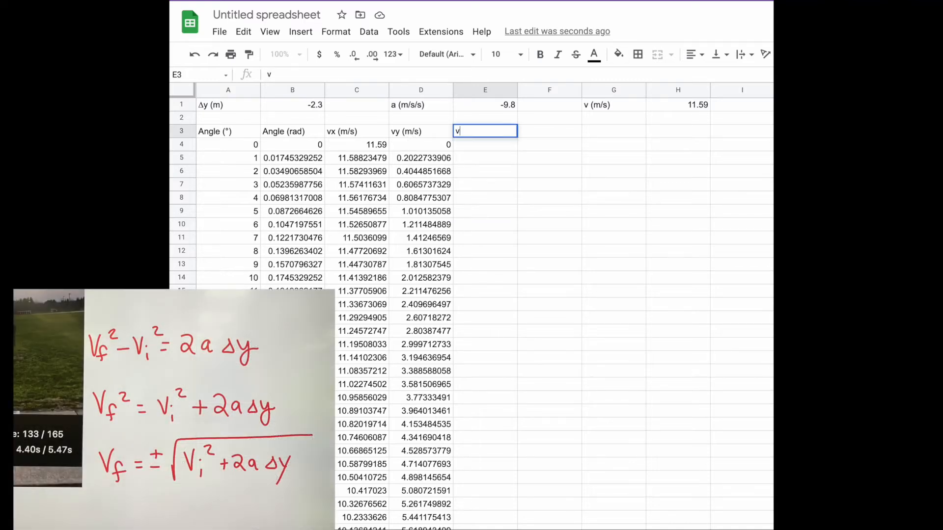
type("f (m/s)")
key("Return")
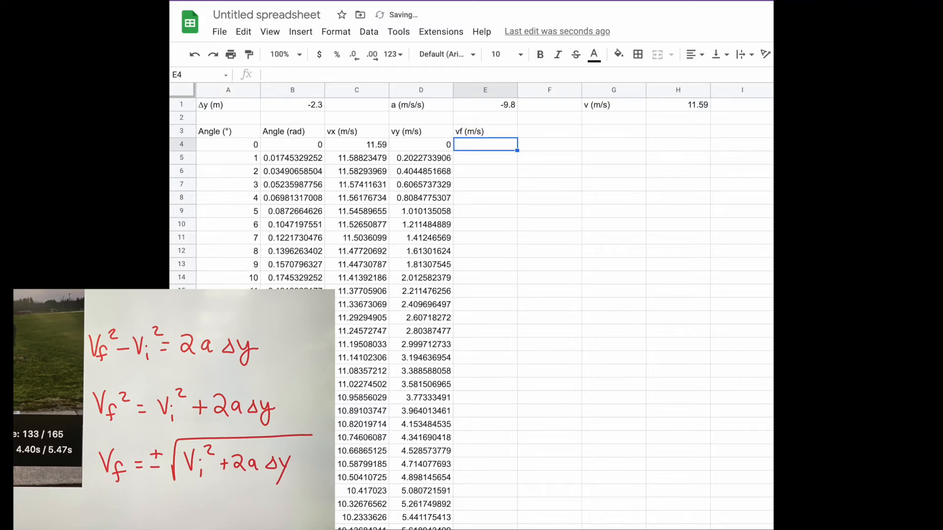
- Calculate the final vertical velocity in E4 with =-sqrt(D4^2+2*$e$1*$b$1)
type("=")
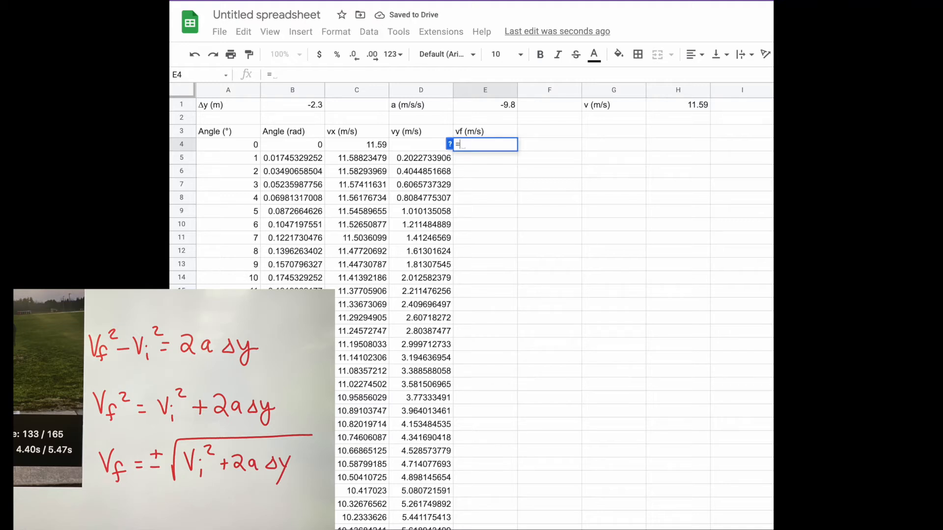
type("-s")
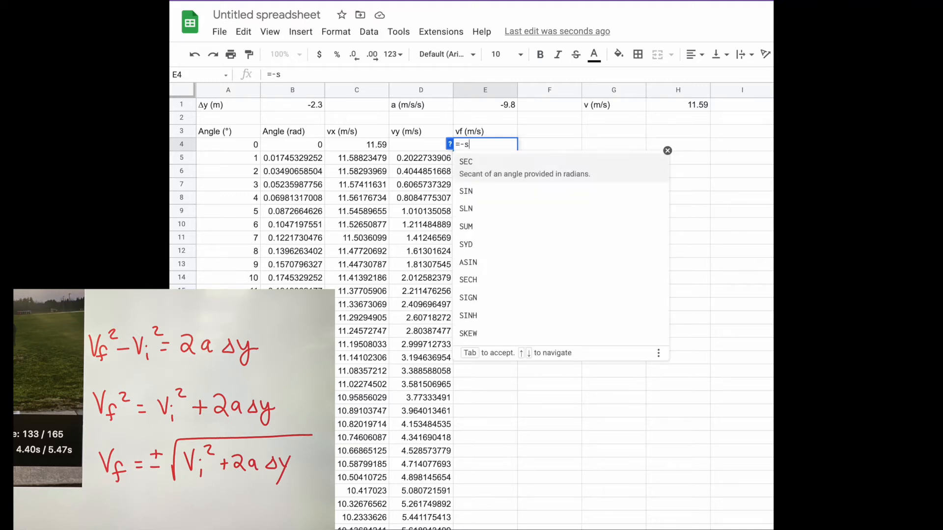
type("qrt(")
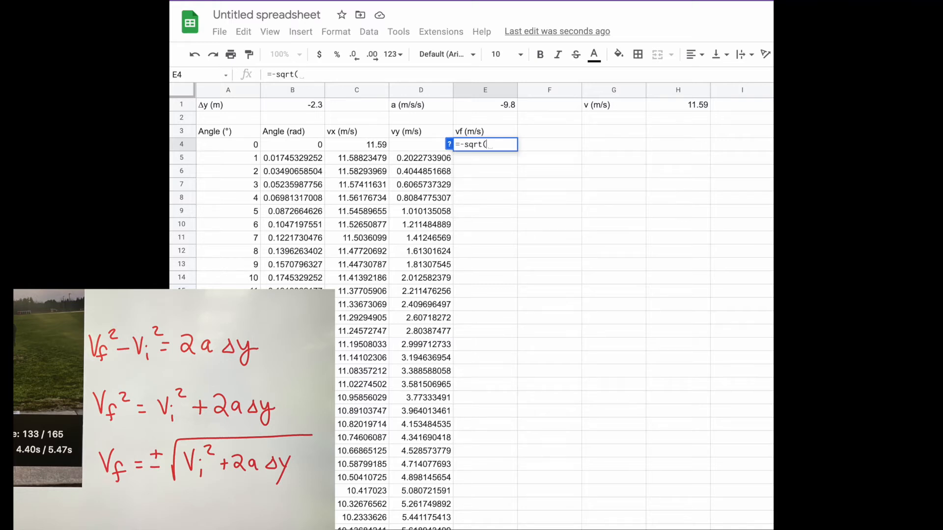
left_click(421, 145)
type("^2")
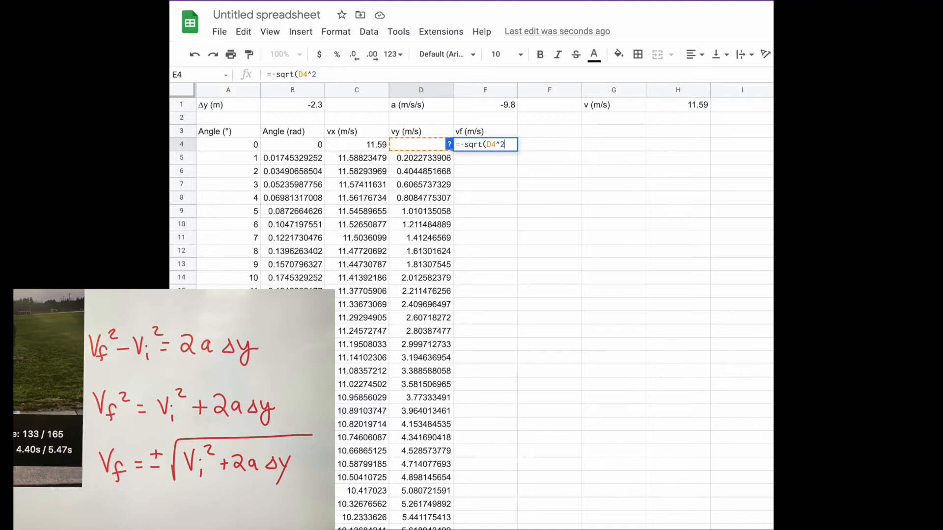
type("+2*")
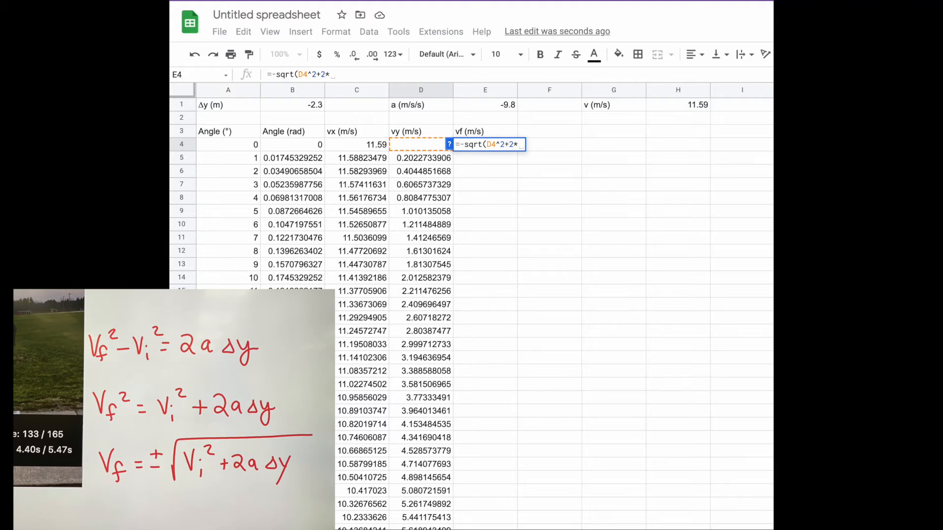
type("$e")
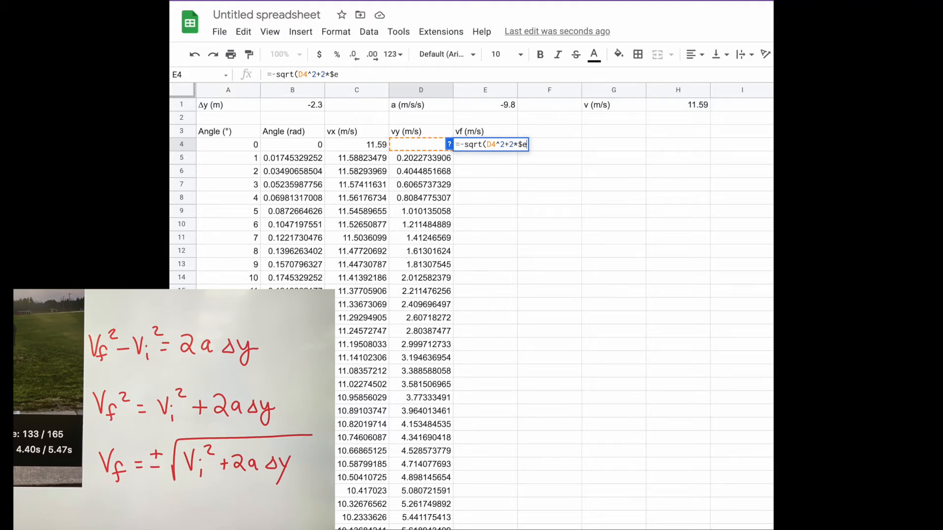
type("$1")
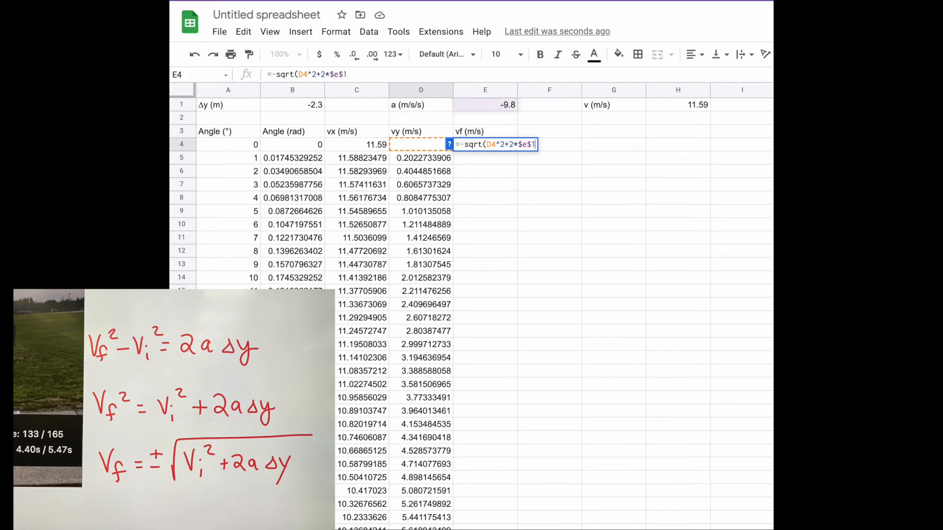
type("*")
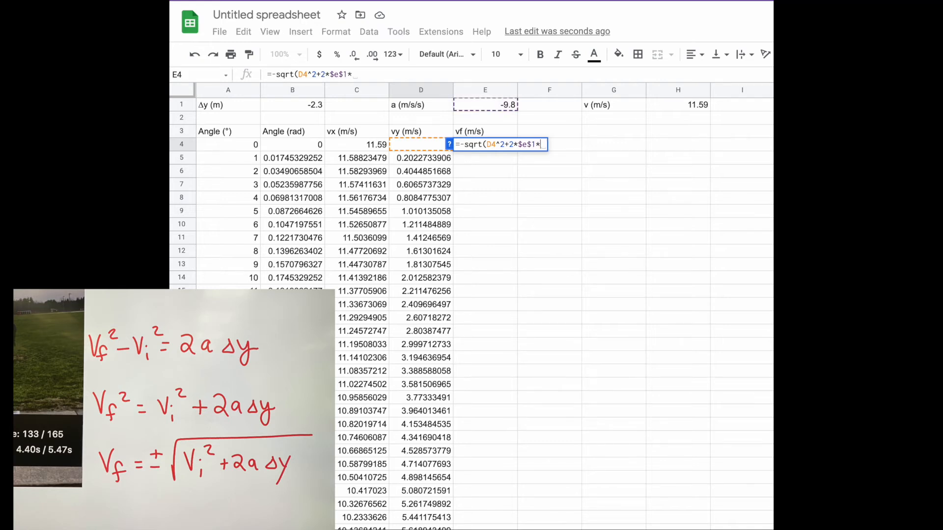
type("$")
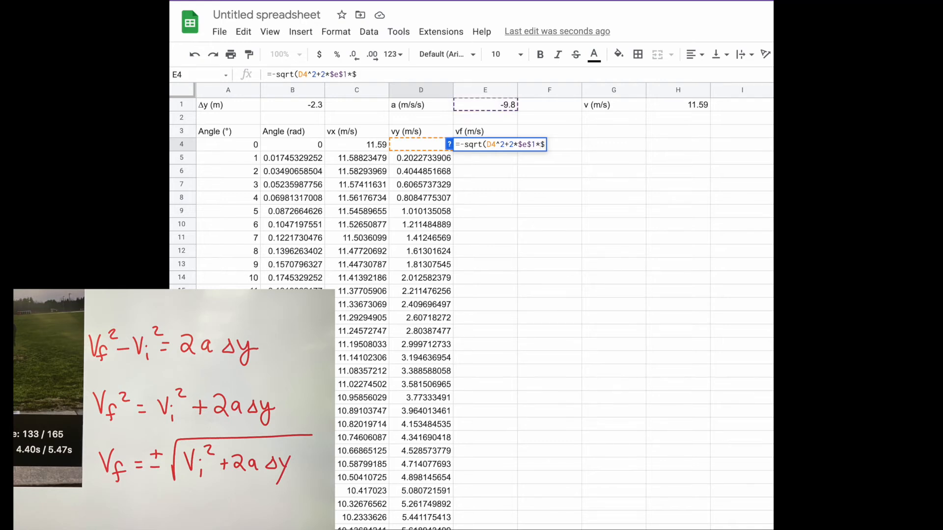
type("b$1)")
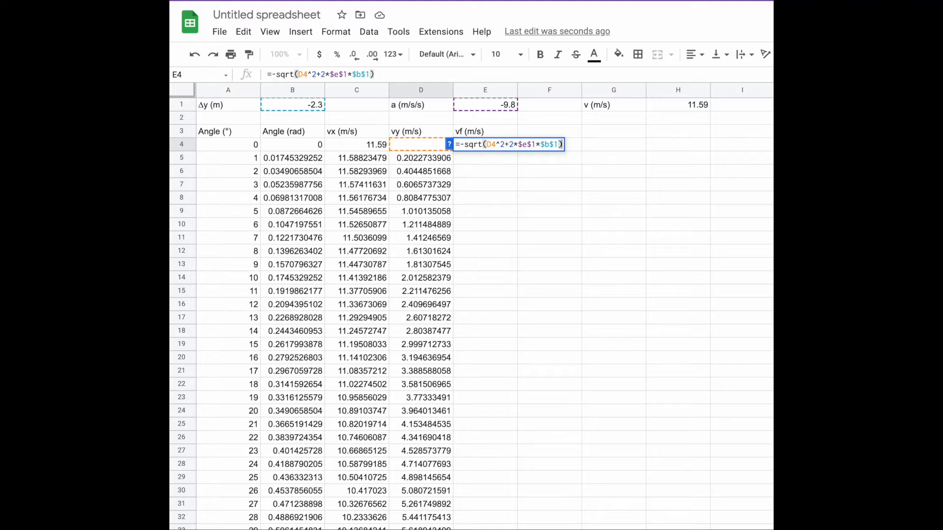
key("Return")
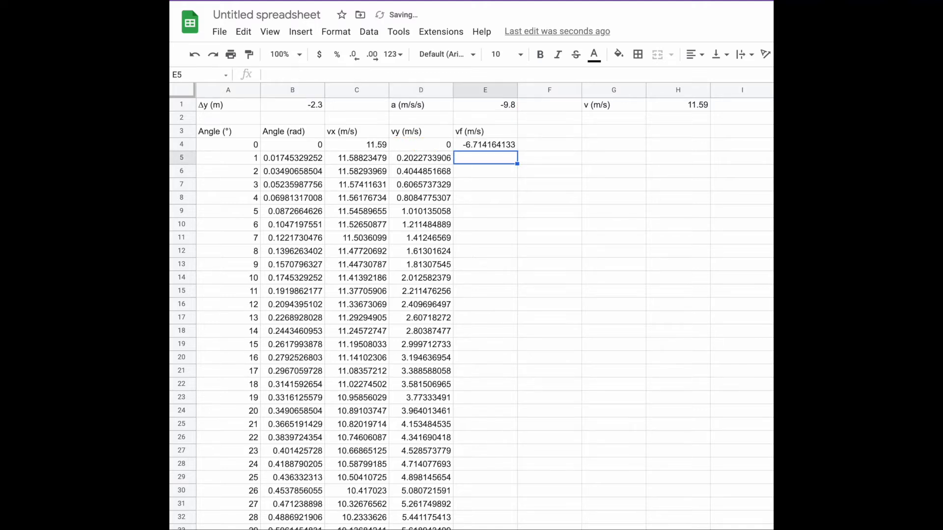
- Fill the final velocity formula from E4 down through E93
left_click(516, 140)
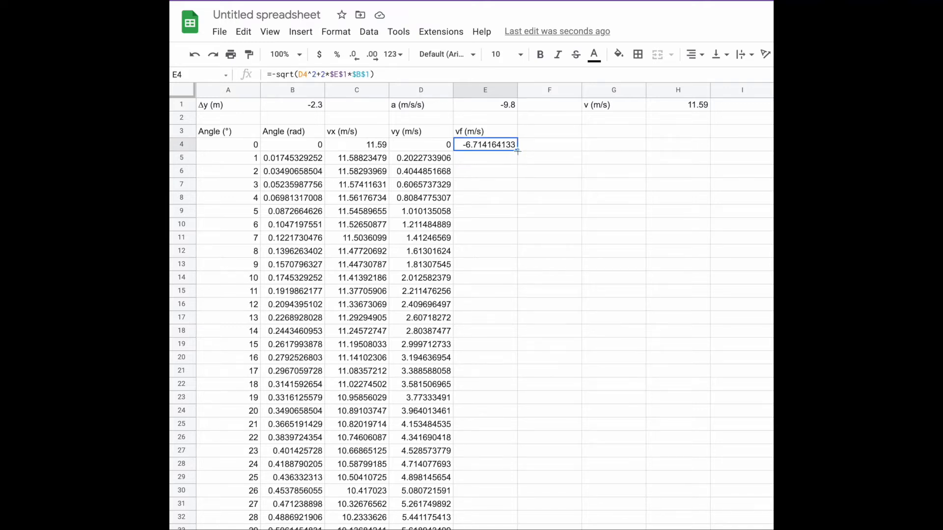
left_click_drag(518, 150, 517, 119)
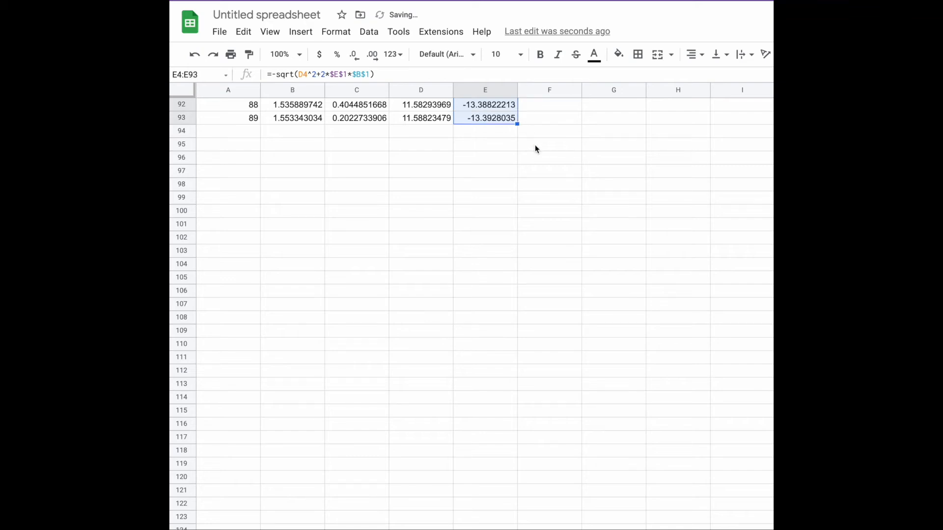
scroll(535, 145, "up", 10)
scroll(535, 144, "up", 12)
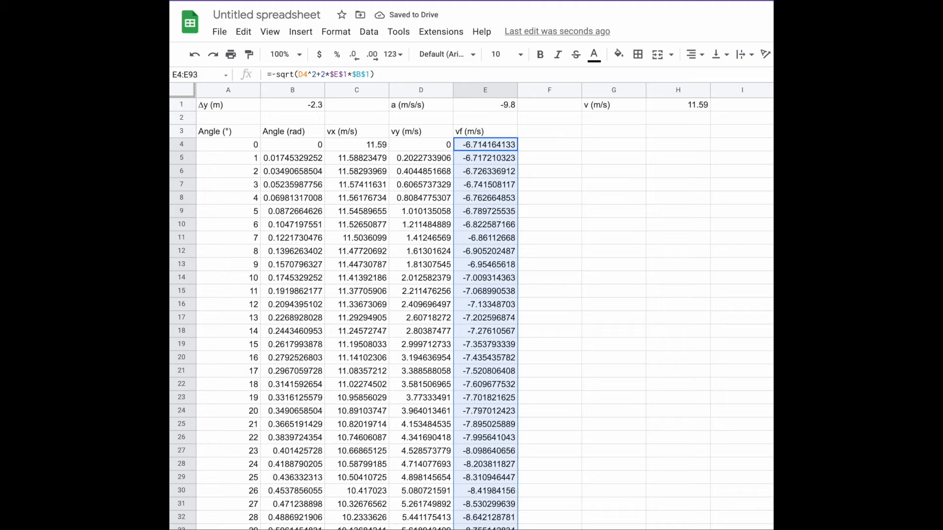
- Enter the heading t (s) in cell F3
left_click(540, 131)
type("t (s)")
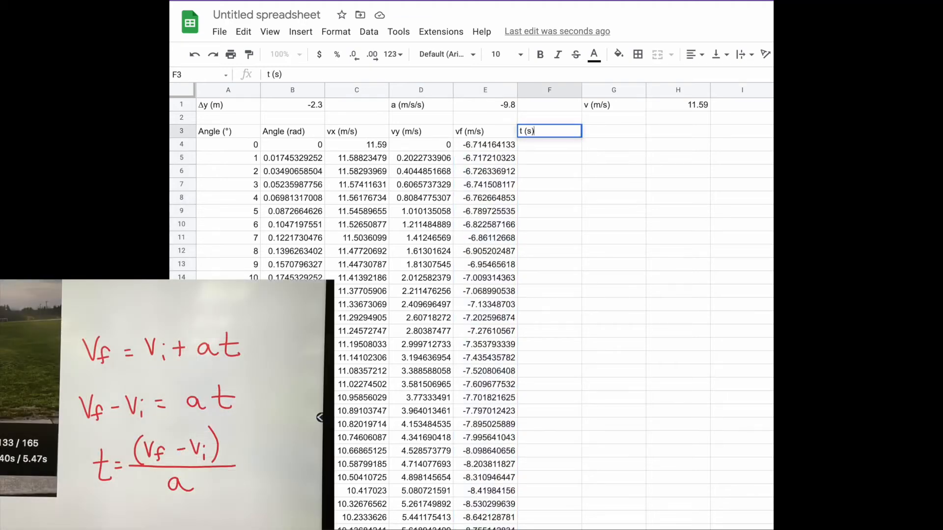
key("Return")
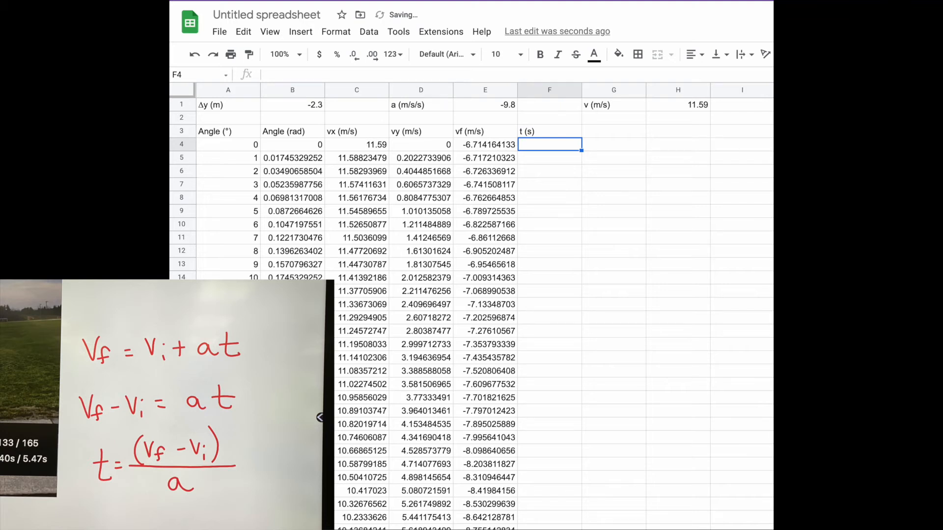
- Calculate the flight time in F4 with =(E4-D4)/$e$1, and apply the suggested autofill to the rest of column F
type("=")
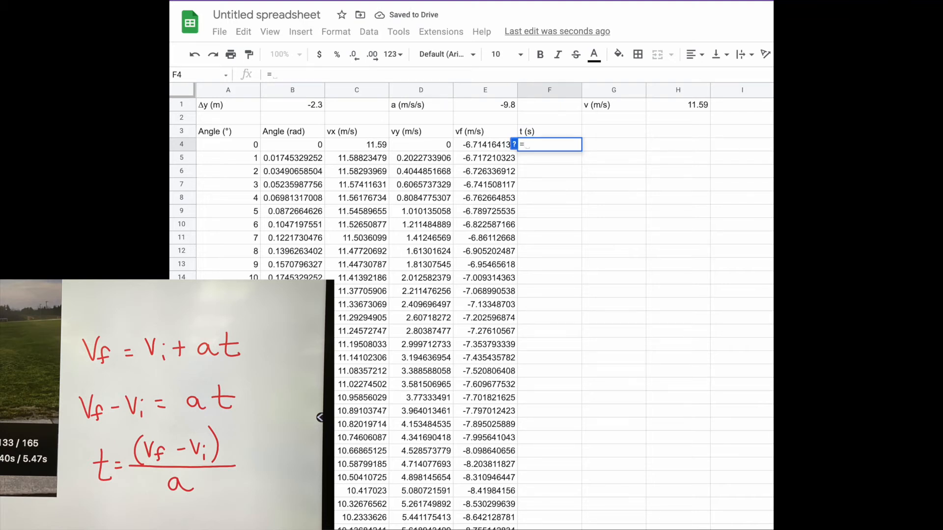
type("(")
left_click(495, 145)
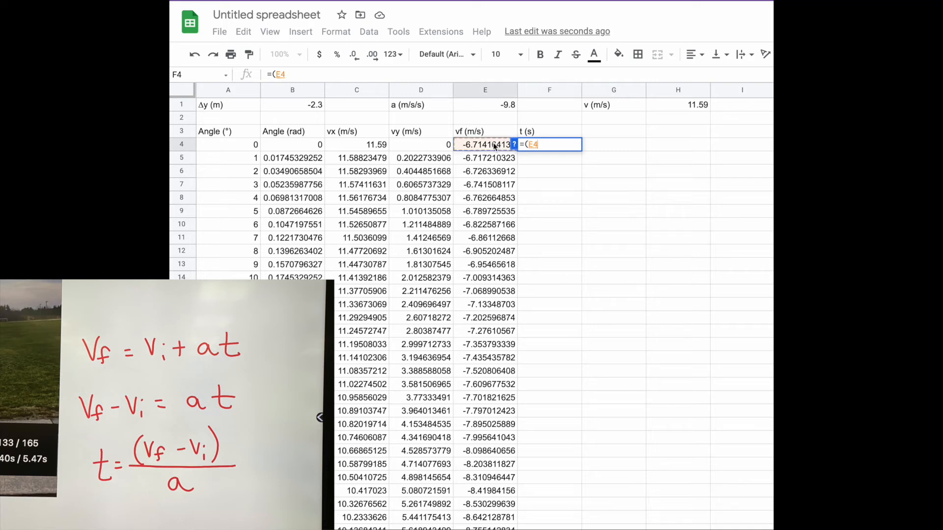
type("-")
left_click(420, 146)
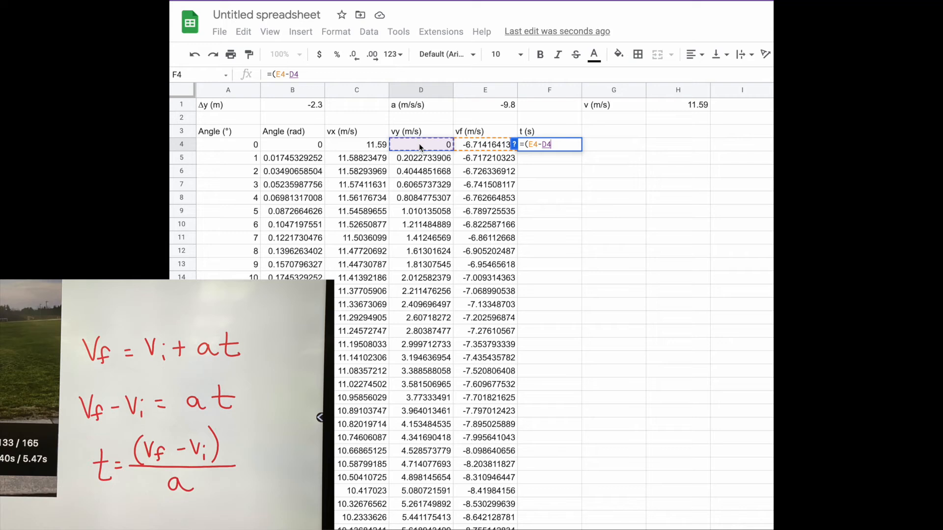
type(")/")
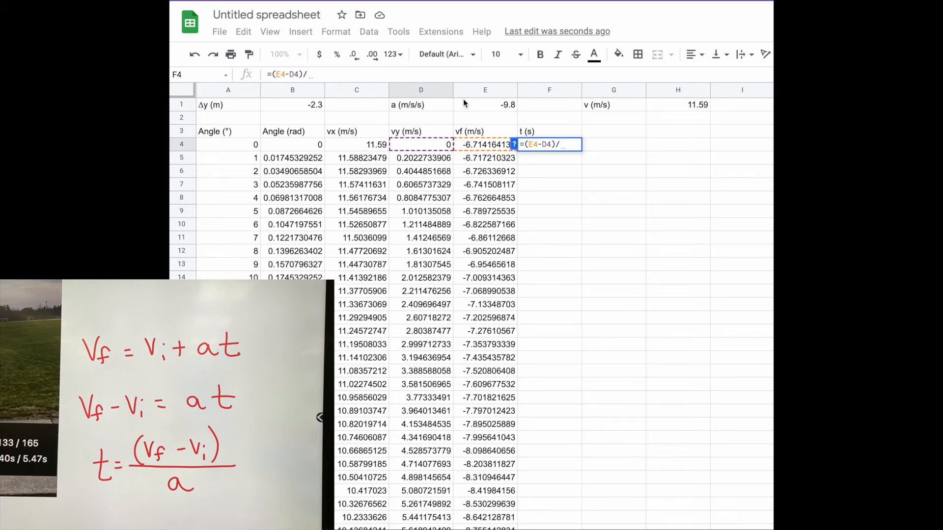
type("$")
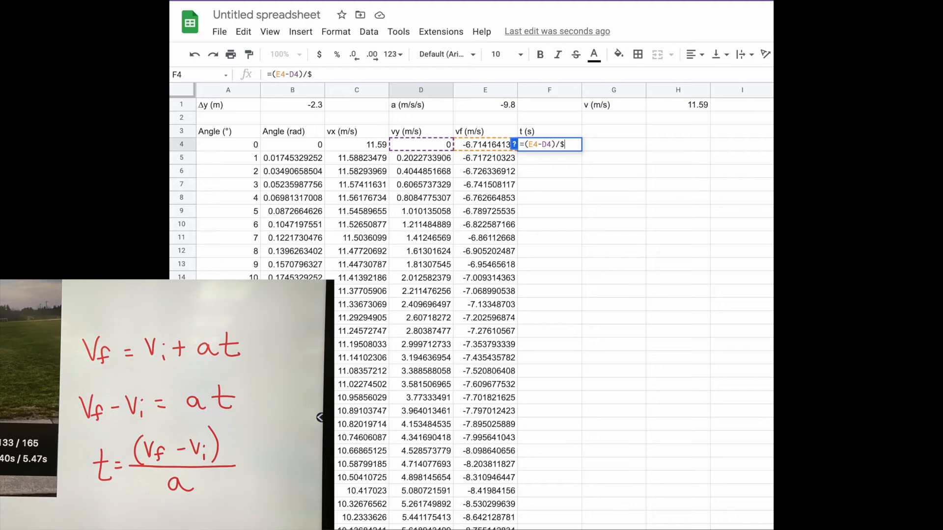
type("e$1")
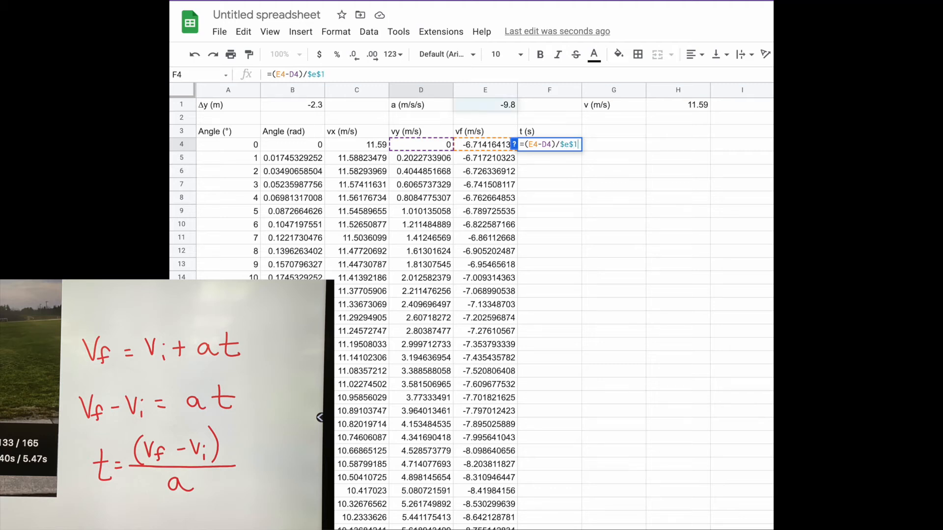
key("Return")
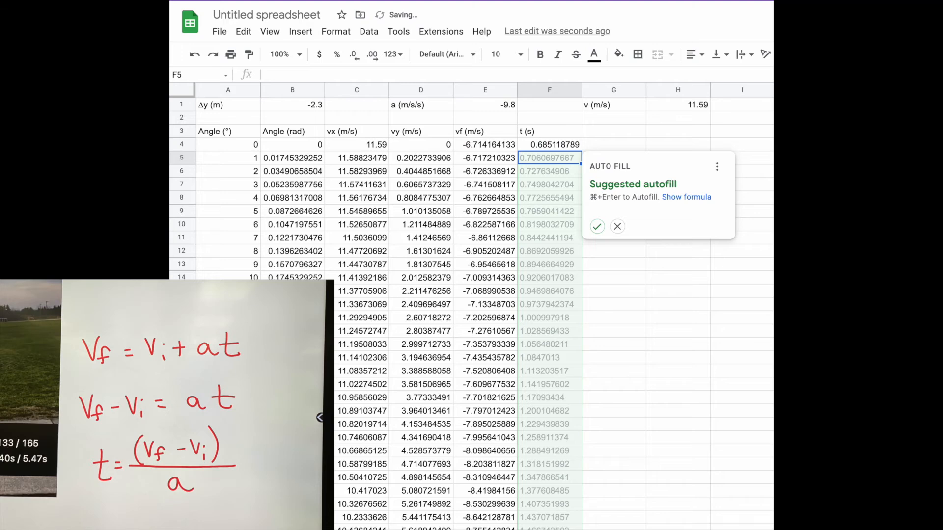
left_click(596, 226)
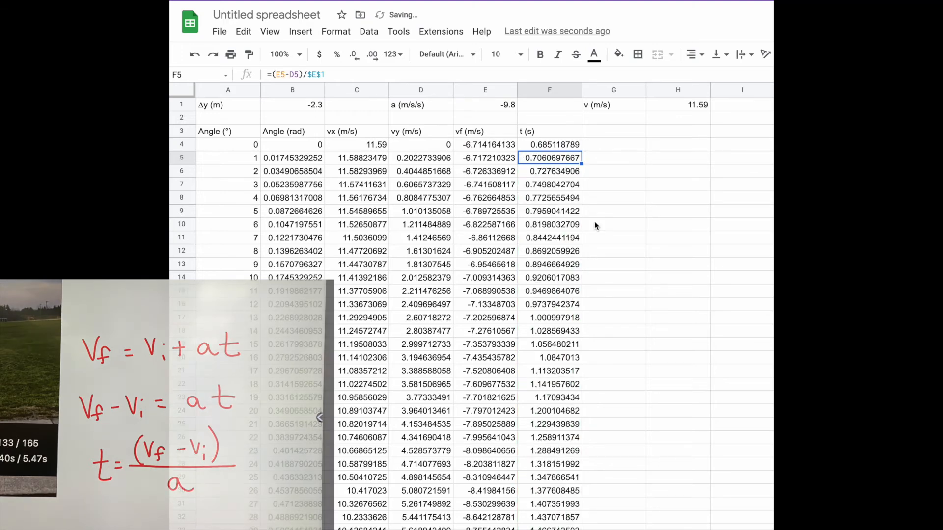
left_click(594, 224)
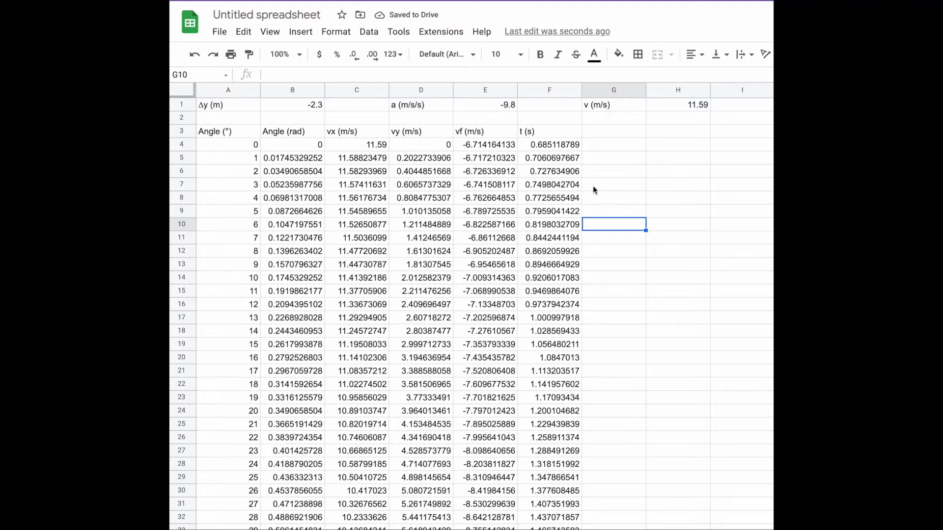
- Enter the heading Δx (m) in cell G3
left_click(604, 137)
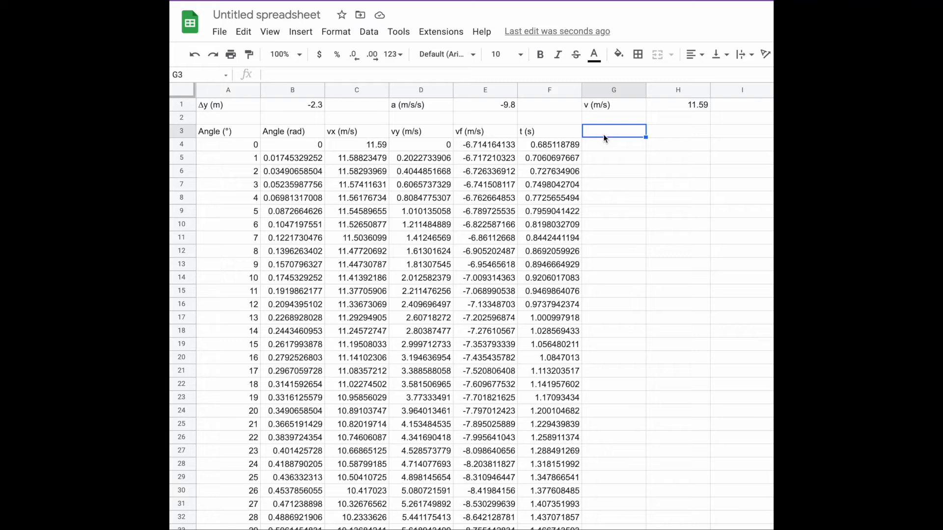
type("Δx (m)")
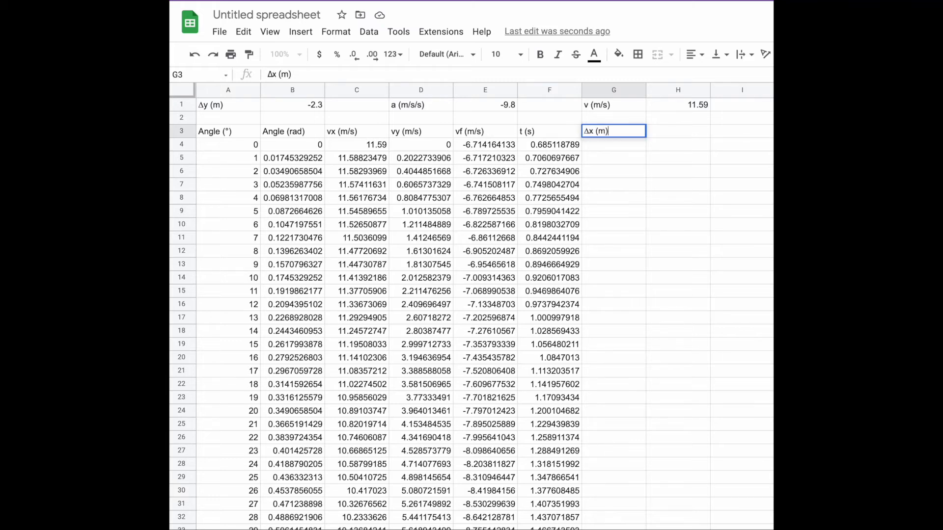
key("Tab")
key("Return")
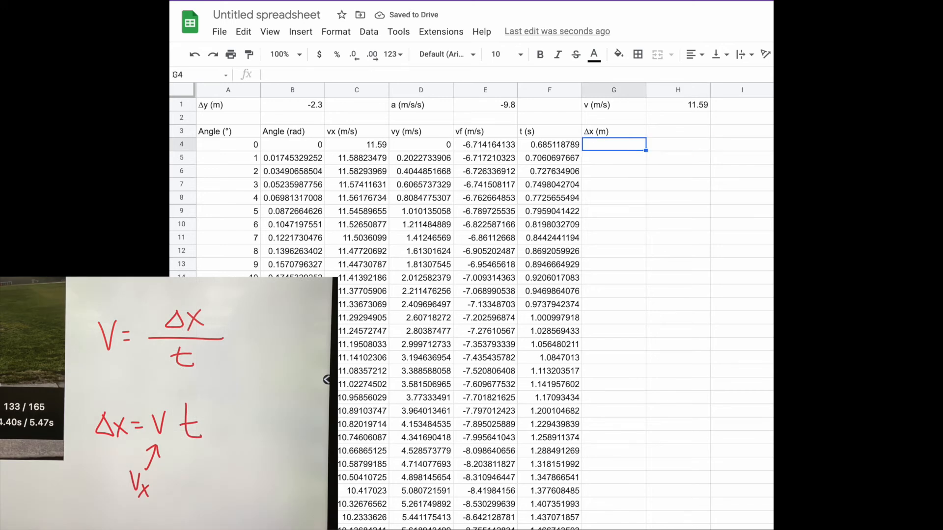
- Calculate the horizontal distance in G4 with =F4*C4, and apply the suggested autofill to the rest of column G
type("=")
left_click(556, 145)
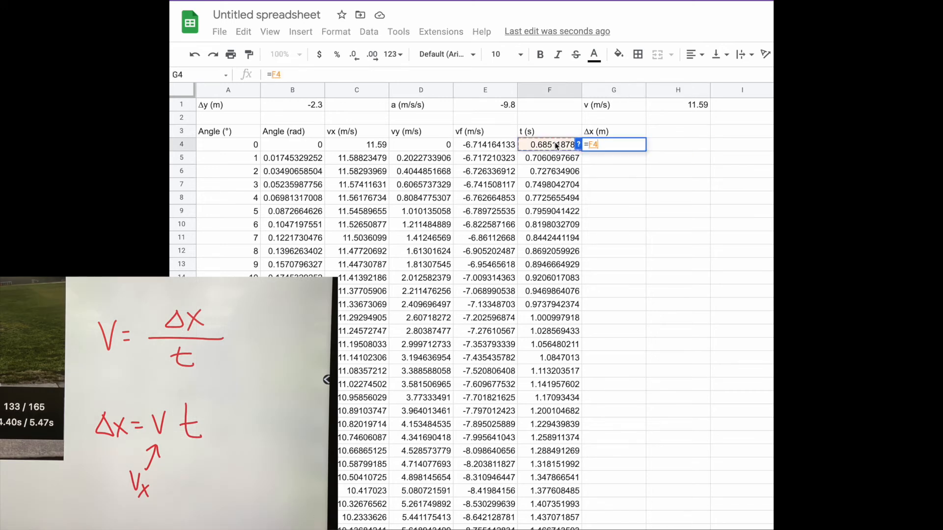
type("*")
scroll(339, 145, "right", 1)
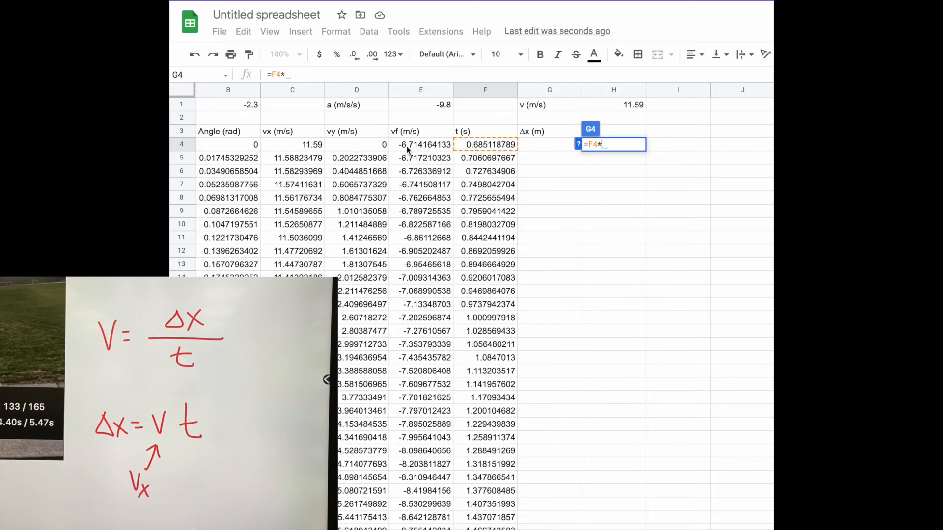
left_click(286, 146)
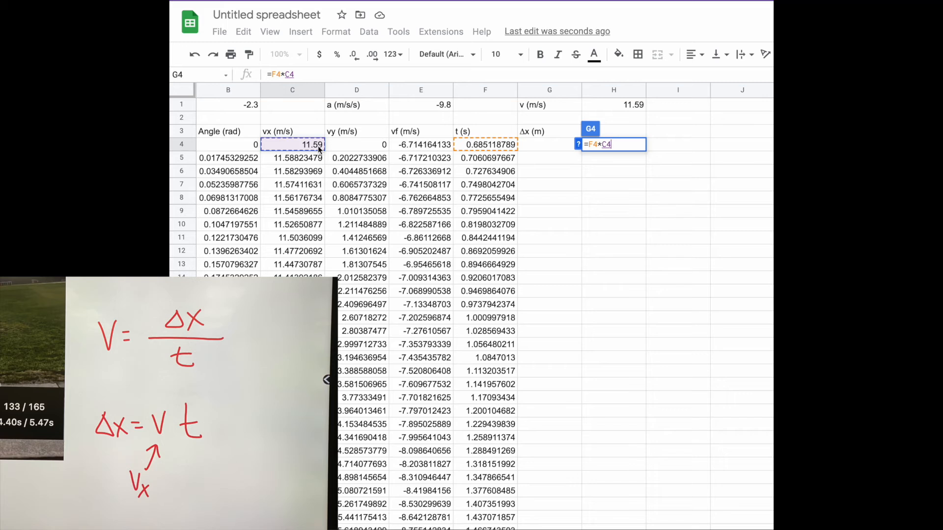
key("Return")
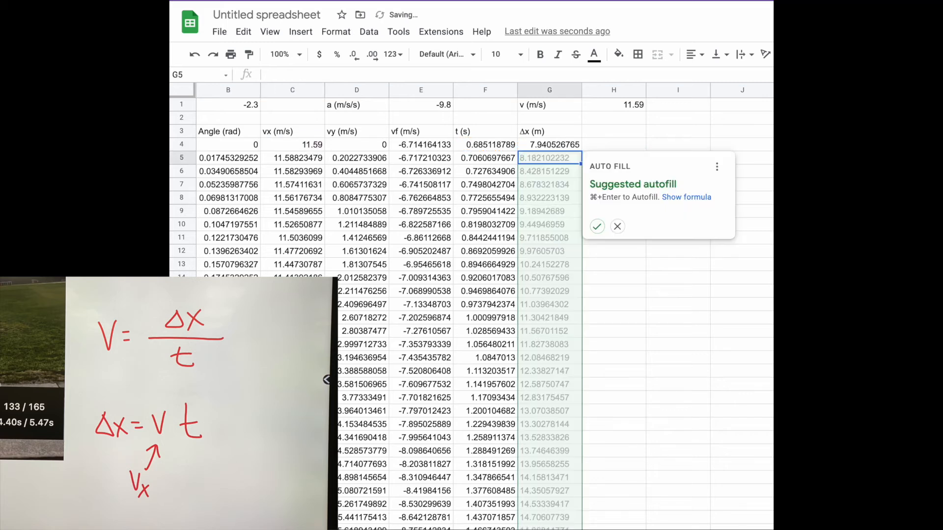
left_click(597, 226)
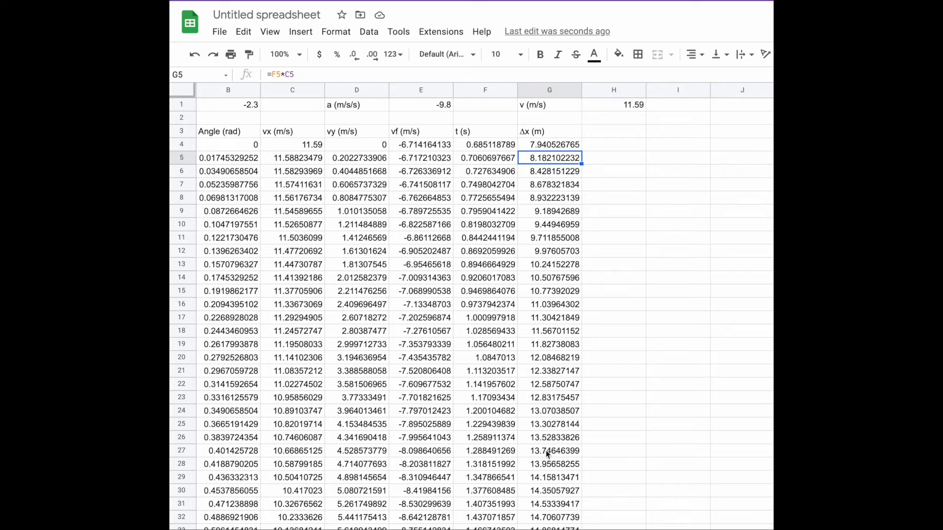
- Examine the horizontal distances in column G across the launch angles to find where the distance peaks
scroll(471, 304, "left", 1)
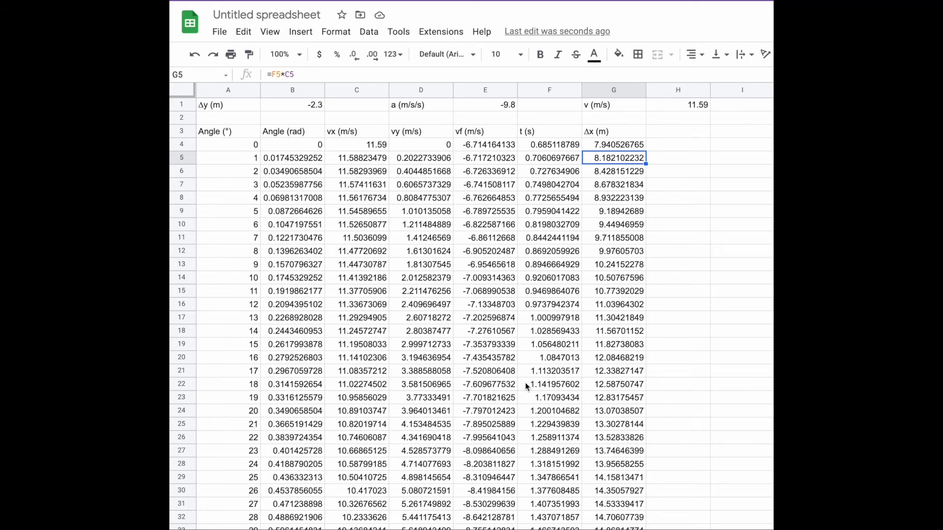
scroll(525, 382, "down", 3)
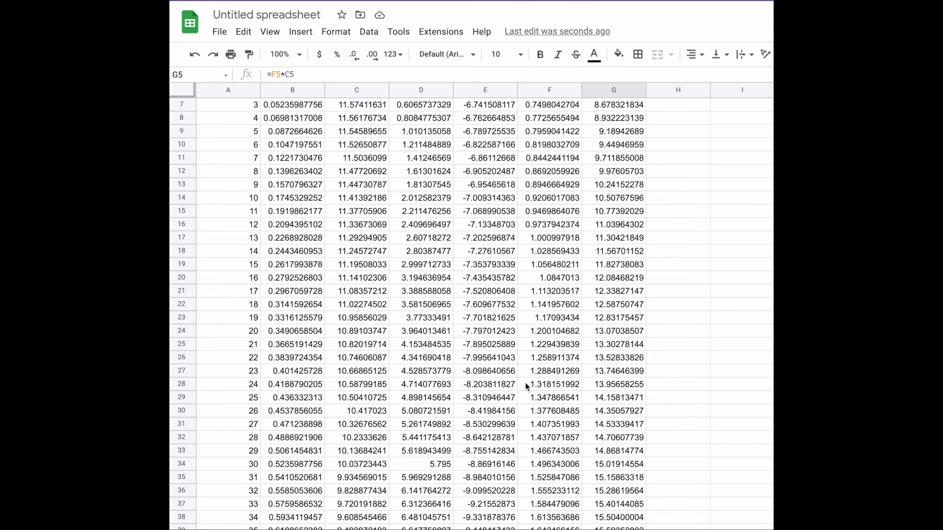
scroll(525, 382, "down", 2)
scroll(611, 385, "down", 1)
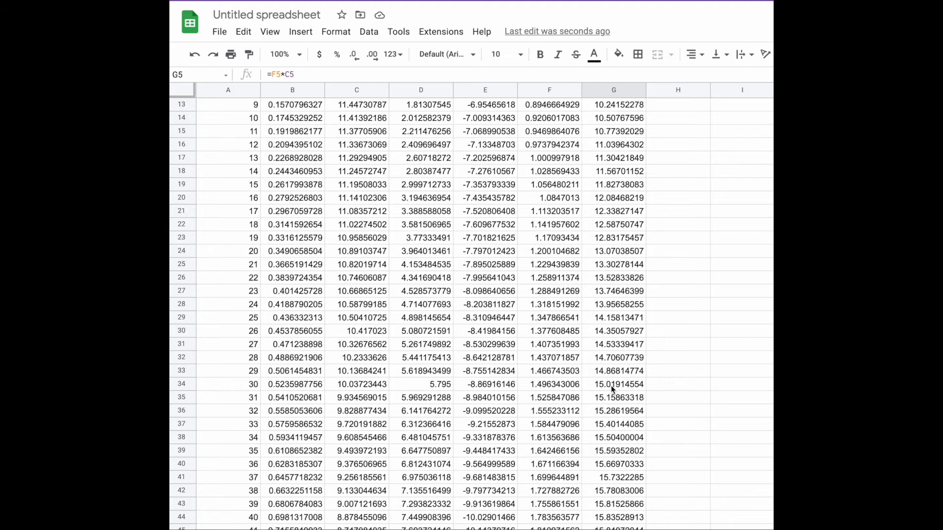
scroll(611, 386, "down", 8)
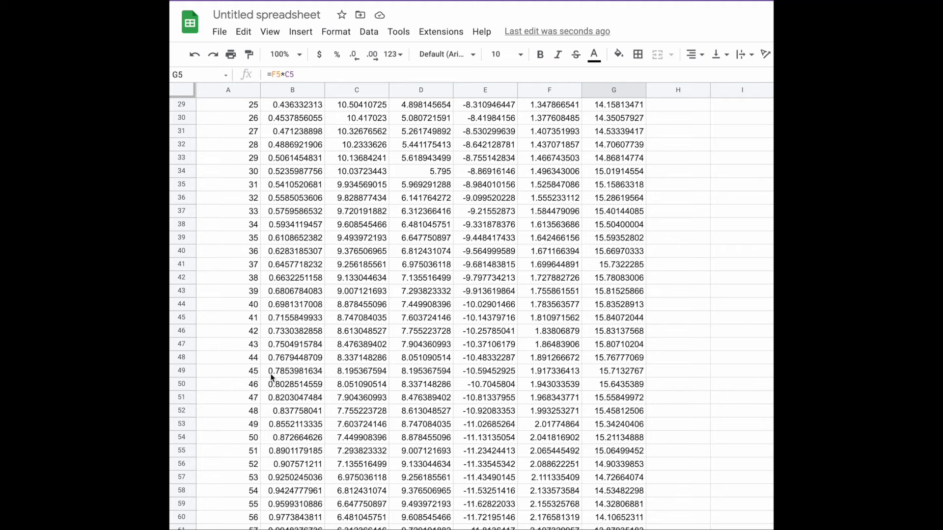
scroll(588, 371, "up", 1)
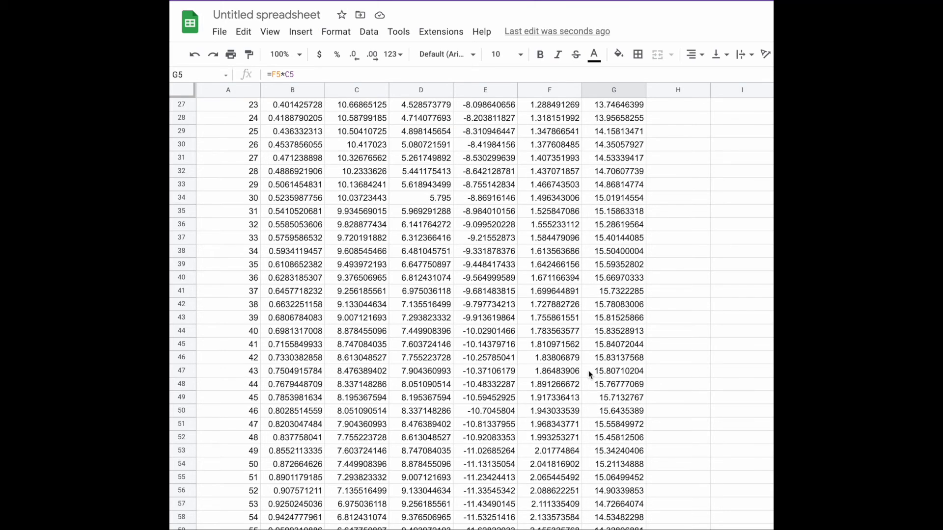
scroll(588, 370, "up", 4)
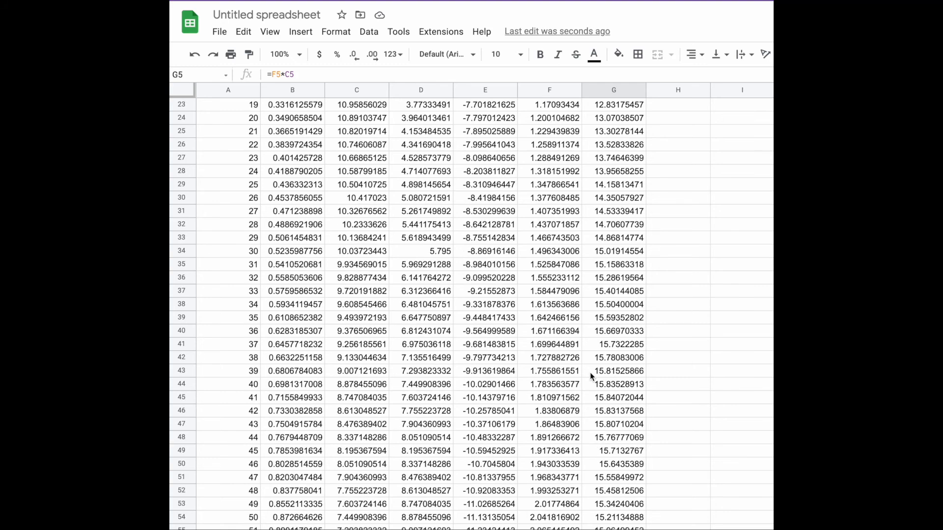
scroll(591, 376, "up", 5)
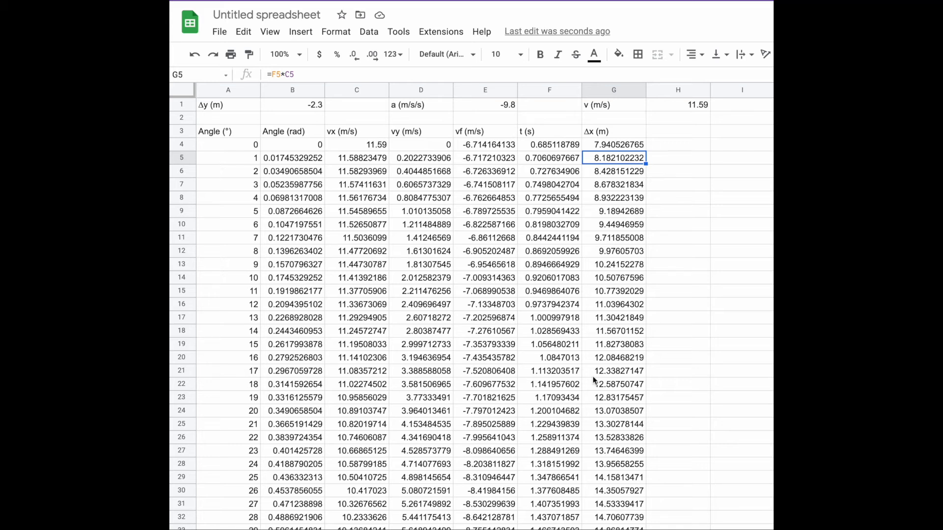
key("Right")
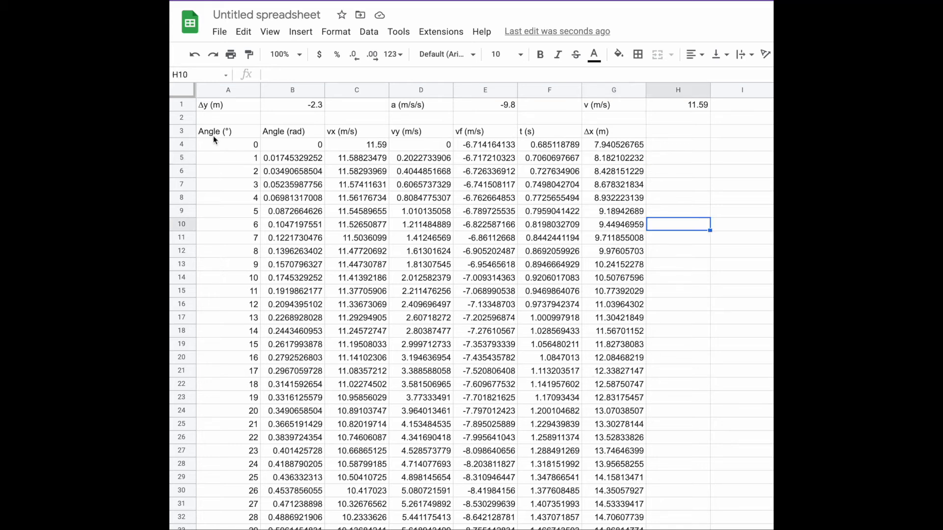
- Insert a chart from the table range A3:G93 and place it over the table near rows 7 to 24
left_click(210, 132)
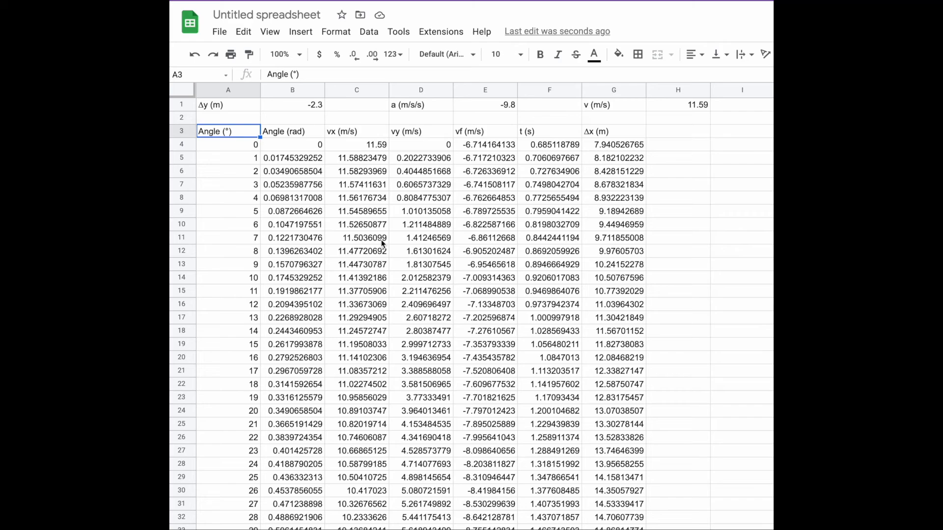
scroll(382, 243, "down", 7)
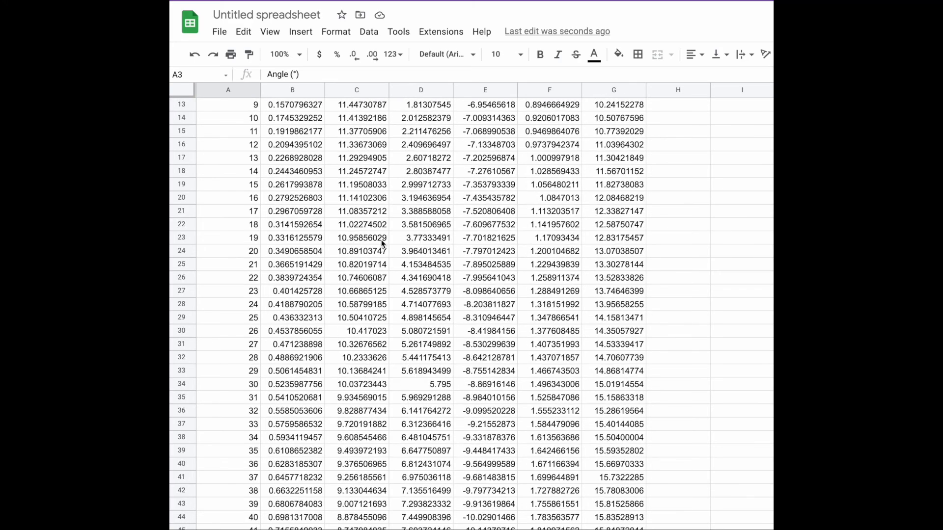
scroll(382, 242, "down", 12)
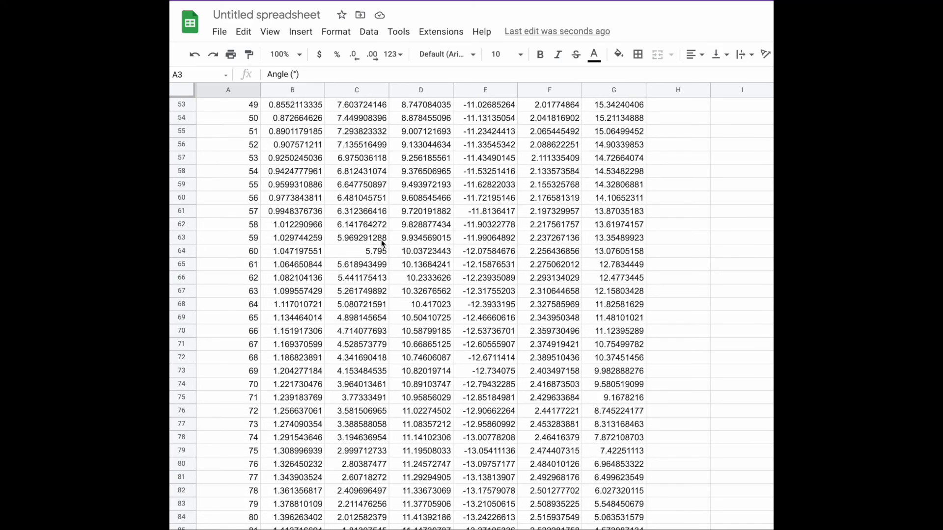
scroll(381, 239, "down", 9)
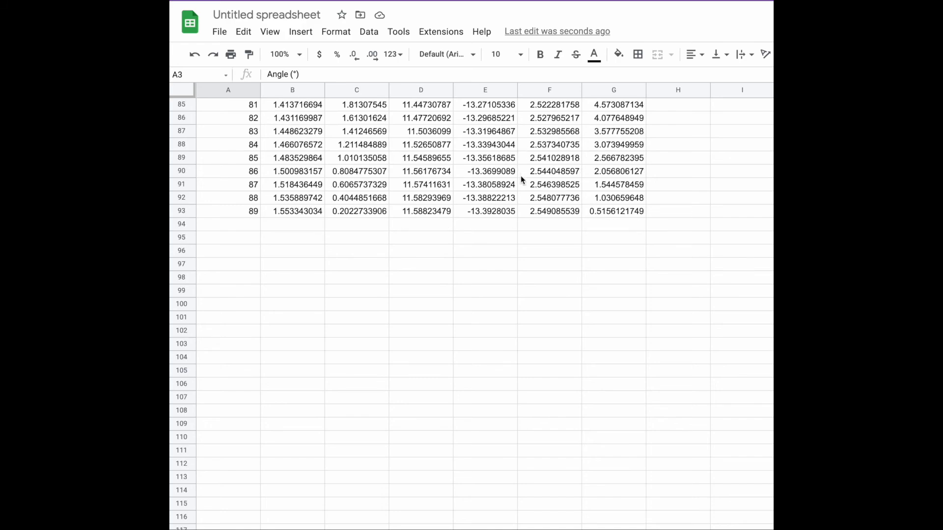
left_click(619, 211, "shift")
scroll(701, 217, "up", 7)
scroll(700, 226, "up", 20)
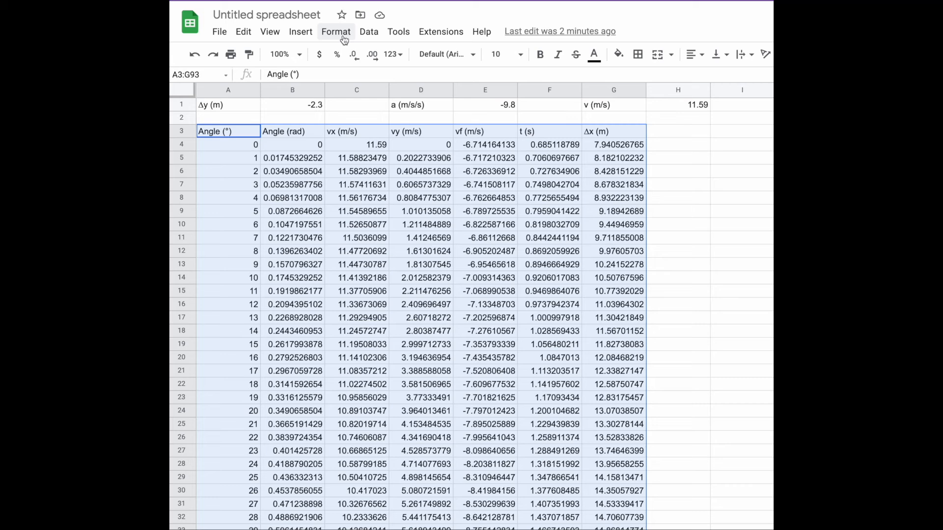
left_click(301, 32)
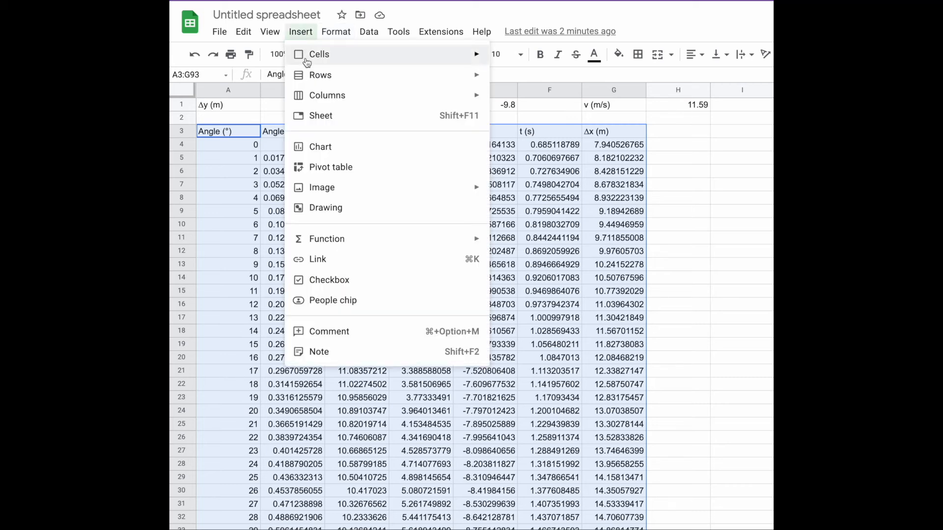
left_click(308, 147)
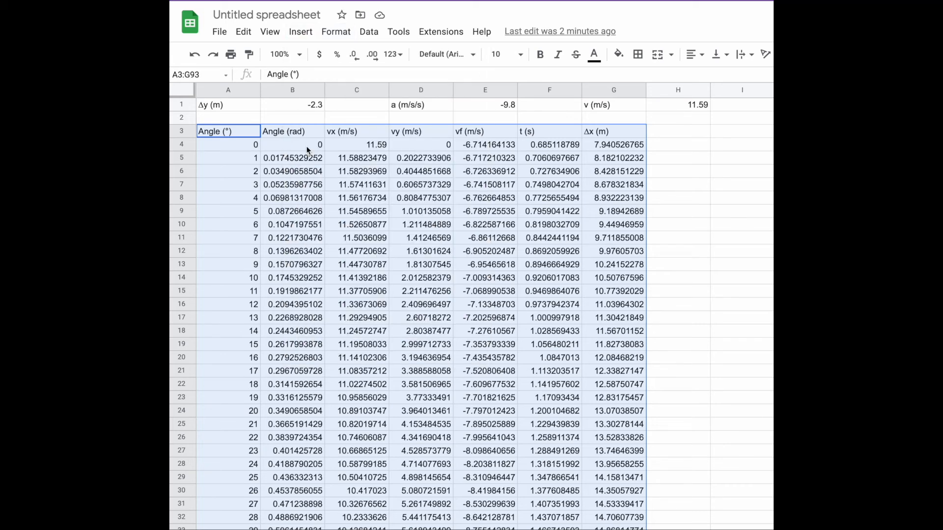
left_click_drag(491, 245, 340, 224)
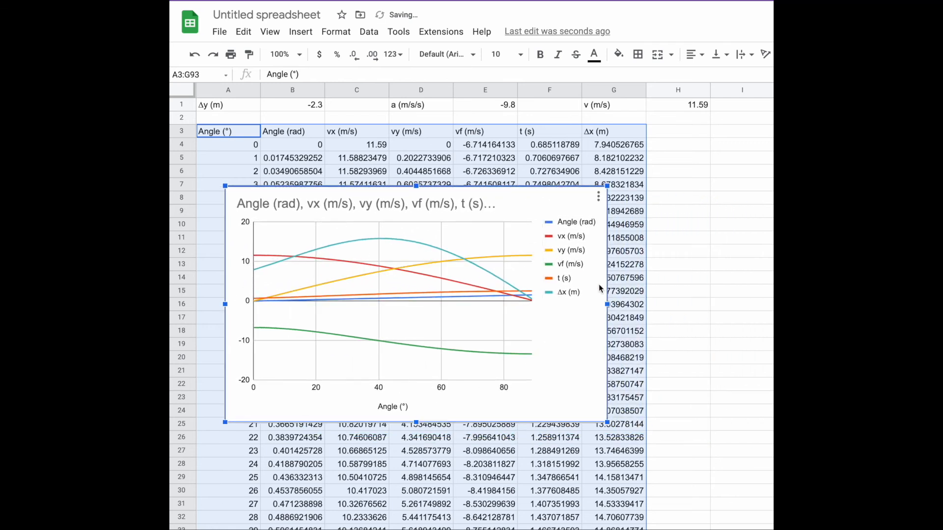
- Open the chart for editing and change its type to Scatter chart
left_click(573, 302)
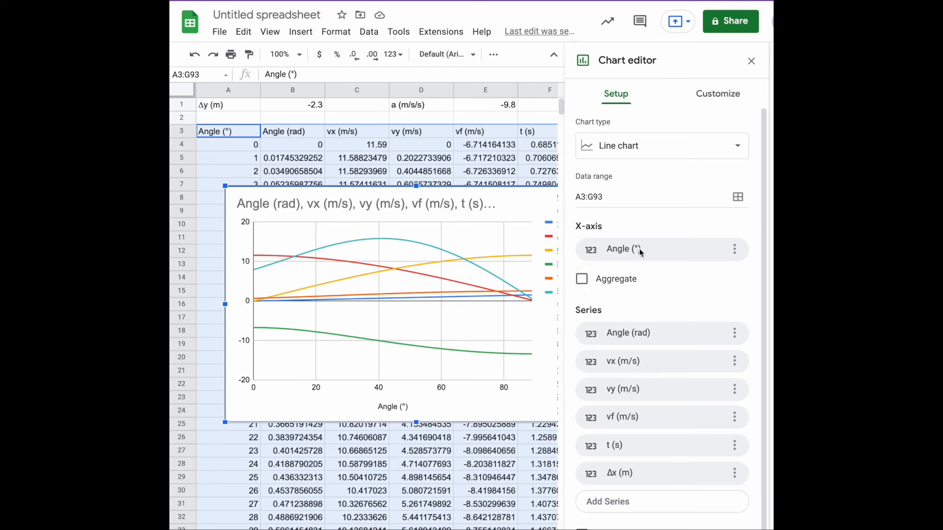
left_click(661, 150)
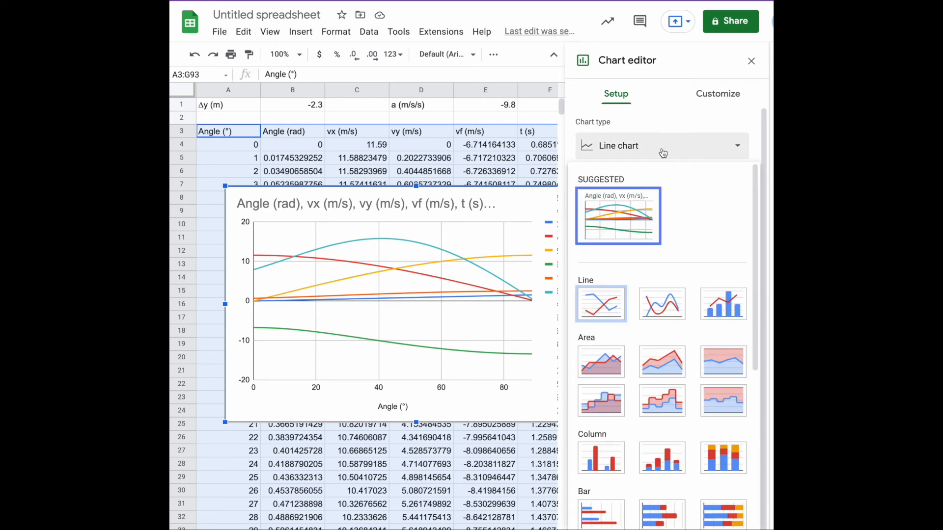
scroll(661, 241, "down", 1)
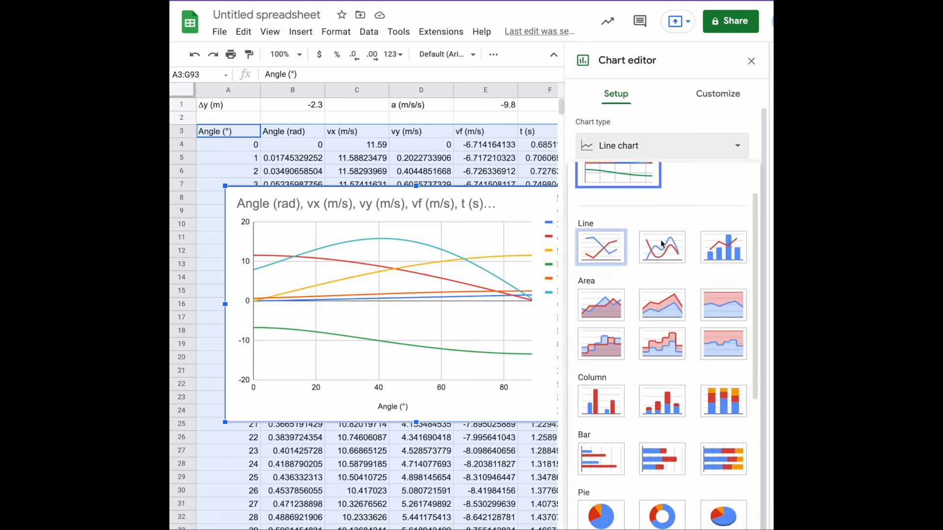
scroll(661, 239, "up", 1)
scroll(660, 239, "down", 2)
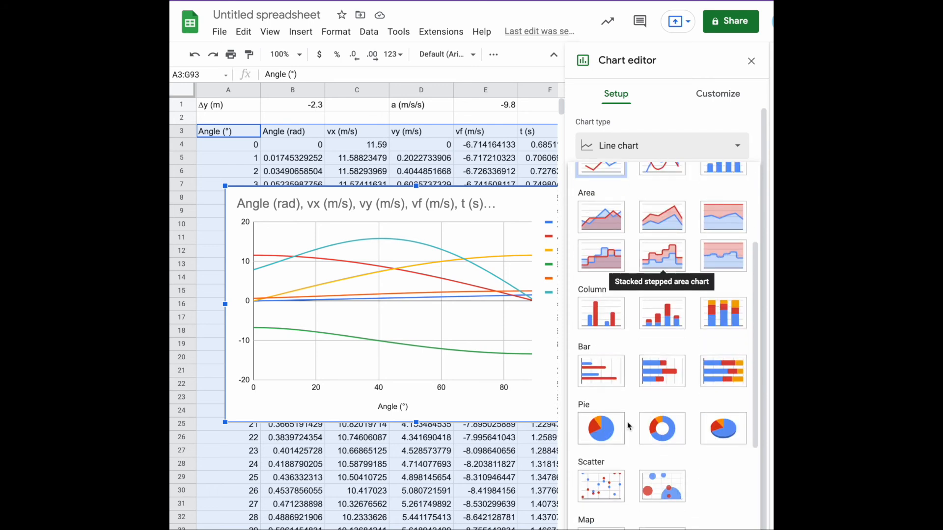
left_click(612, 482)
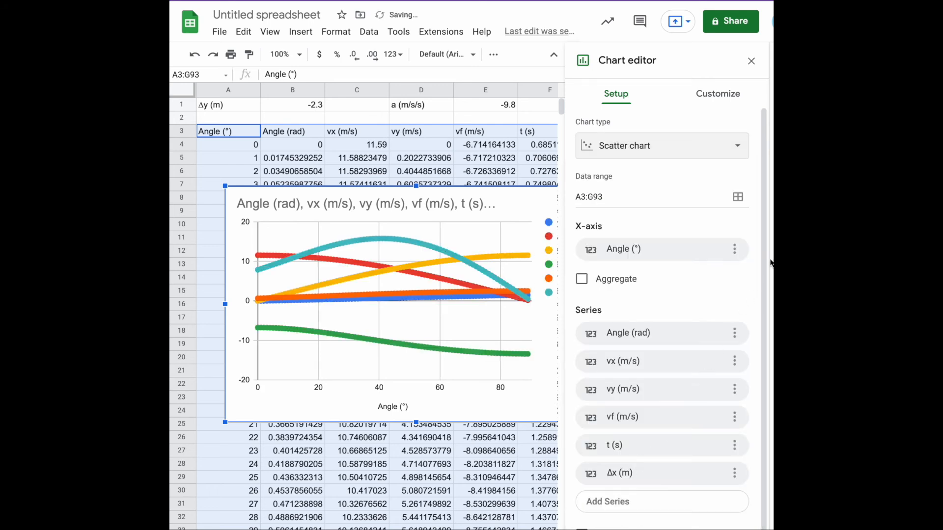
- Remove the Angle (rad), vx, vy, vf and t series so only Δx (m) is plotted, and close the chart editor
left_click(735, 333)
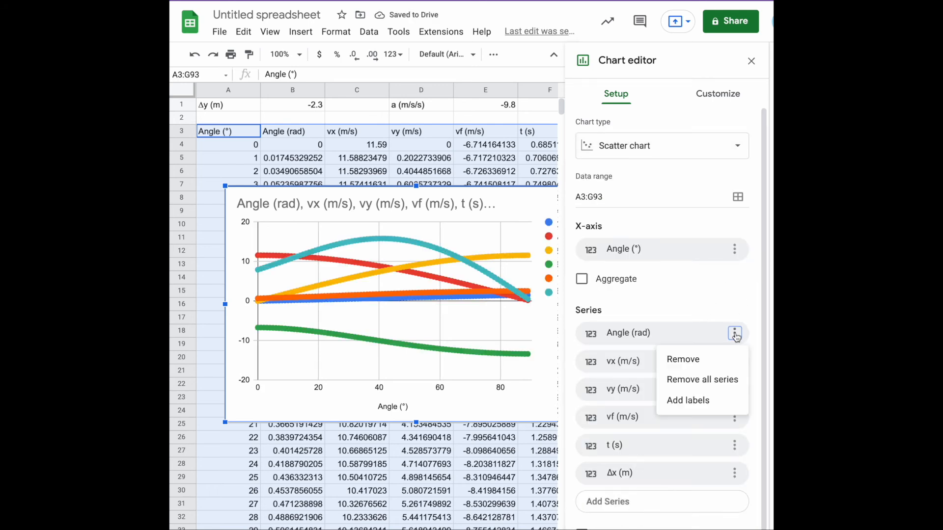
left_click(711, 365)
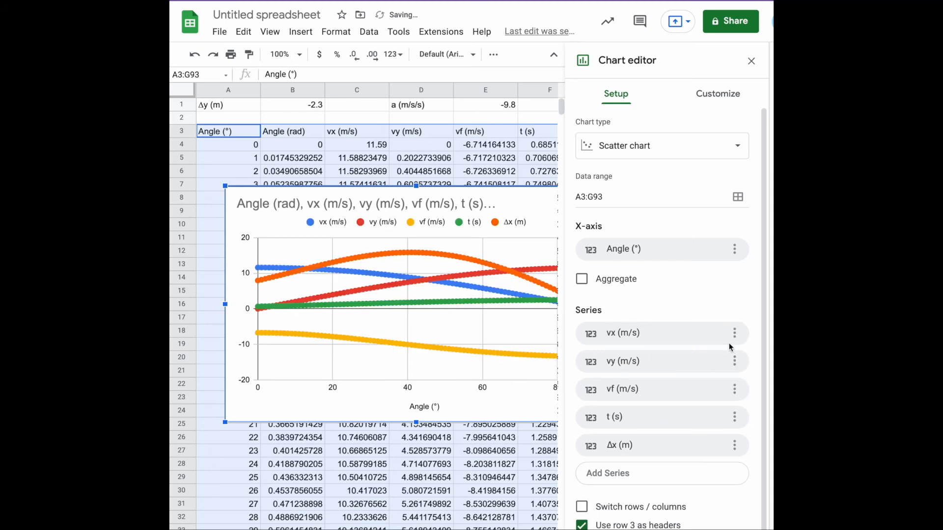
left_click(734, 334)
left_click(708, 364)
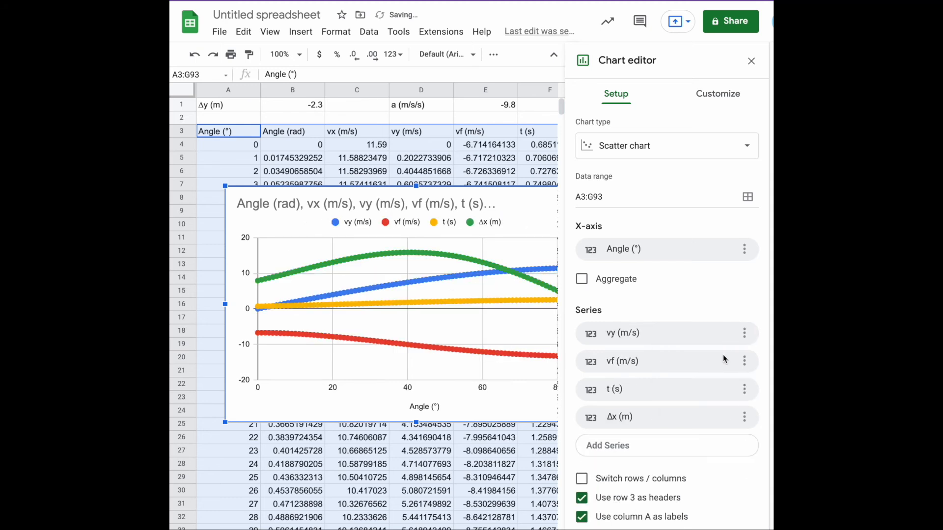
left_click(742, 337)
left_click(716, 361)
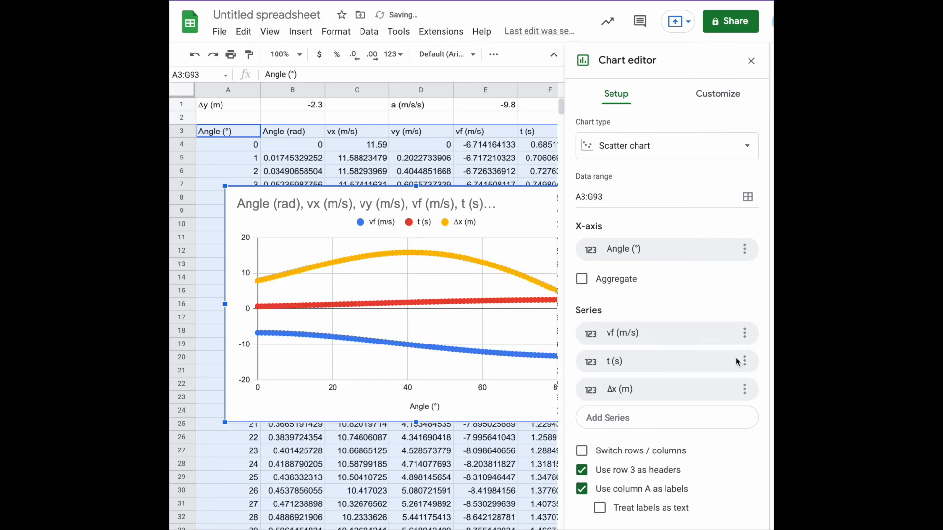
left_click(744, 336)
left_click(707, 361)
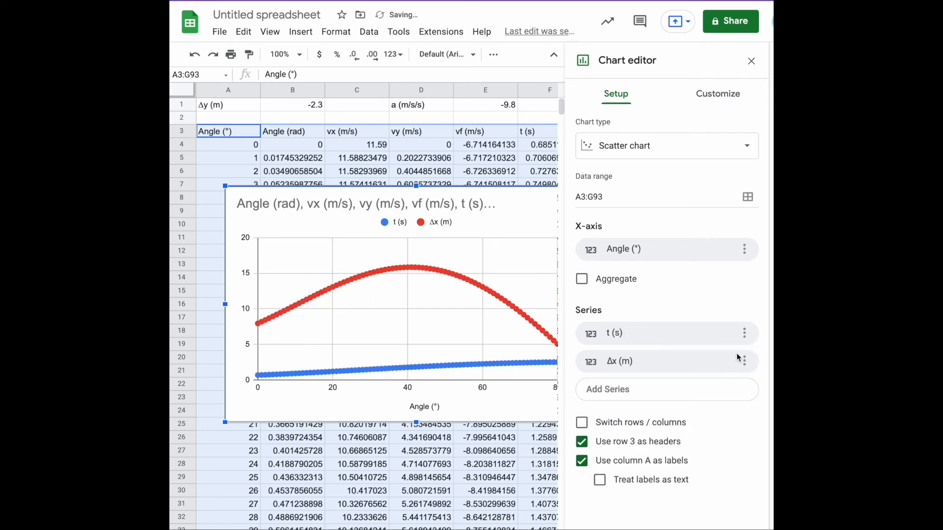
left_click(744, 337)
left_click(721, 361)
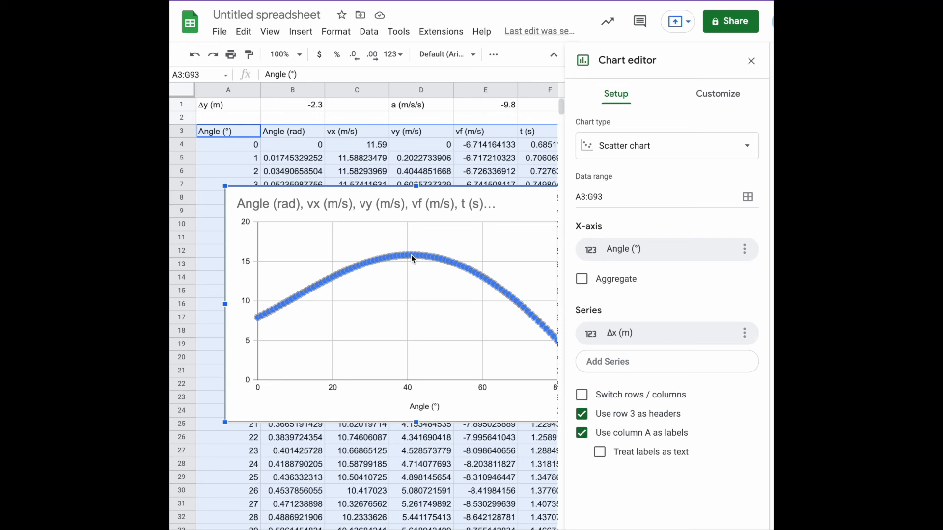
left_click(752, 61)
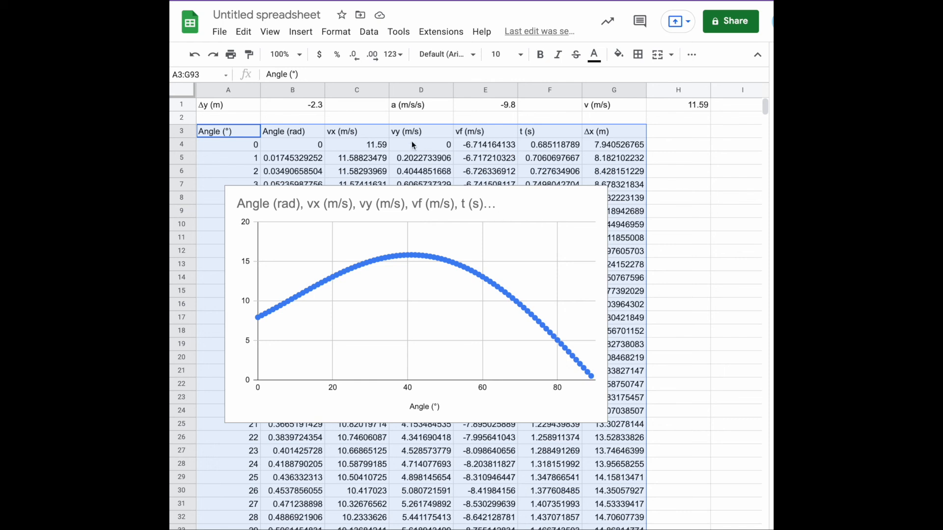
- Set the vertical displacement Δy in cell B1 to 0
left_click(319, 105)
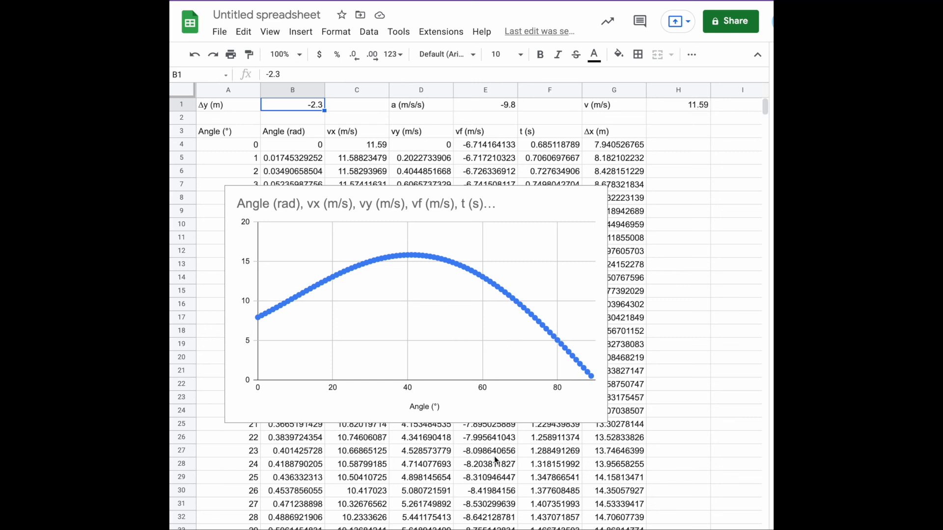
double_click(320, 107)
left_click_drag(323, 104, 306, 104)
type("0")
key("Return")
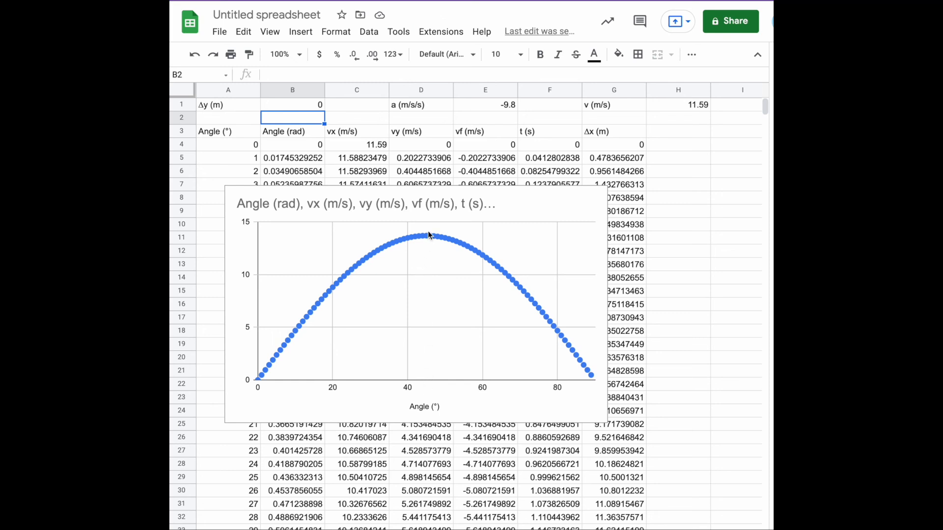
- Set the vertical displacement Δy in cell B1 to -10
left_click(310, 105)
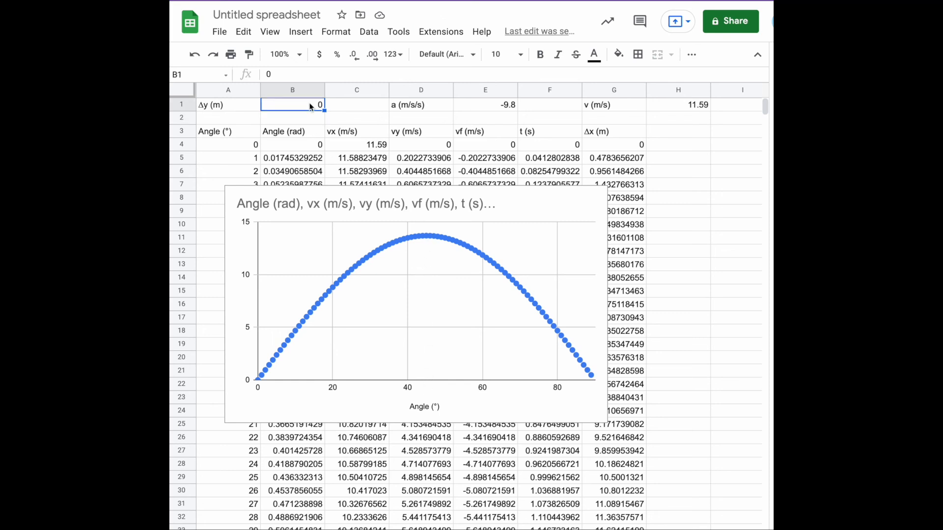
type("-10")
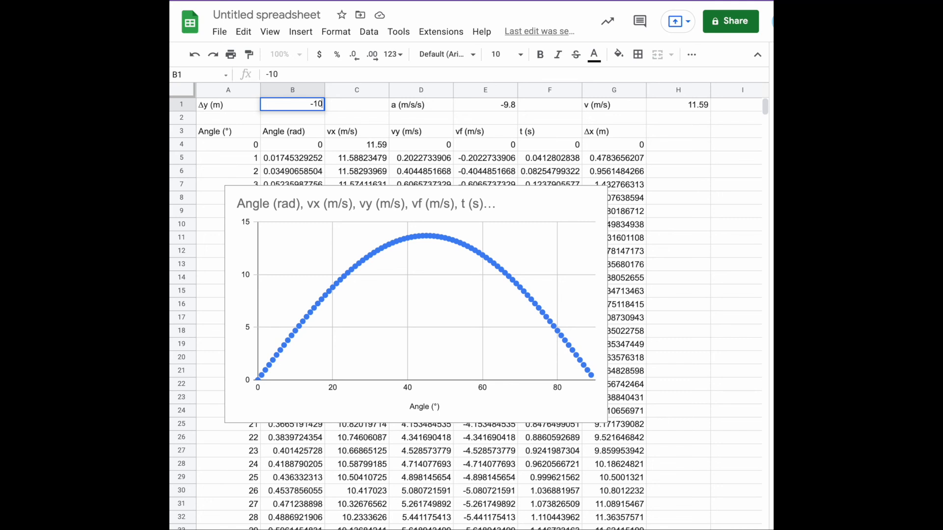
key("Return")
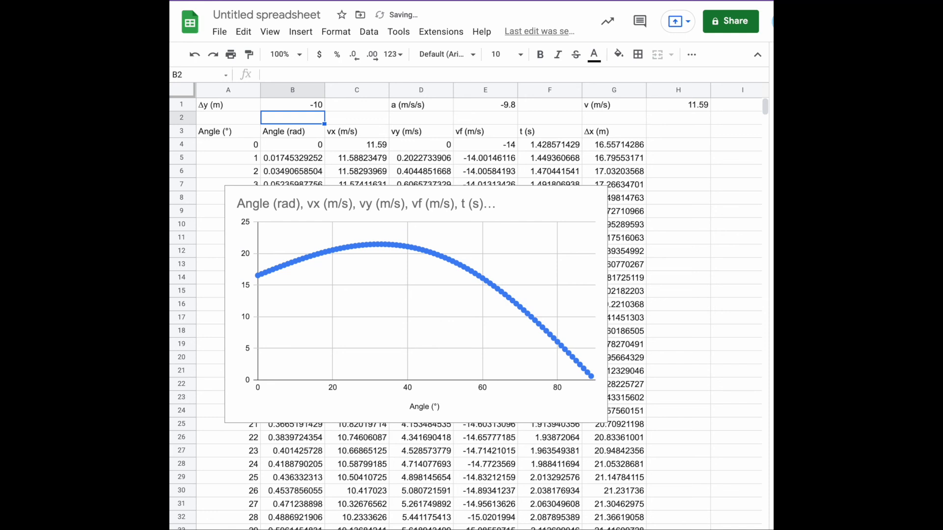